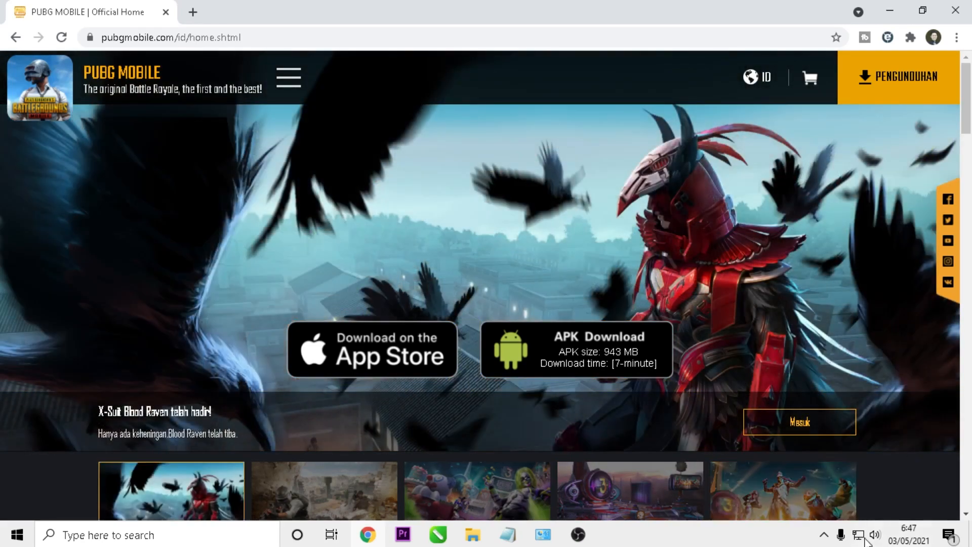
Show the nearby Wi-Fi networks list with Kopi 7 Elemen connected and secured.
left_click(859, 535)
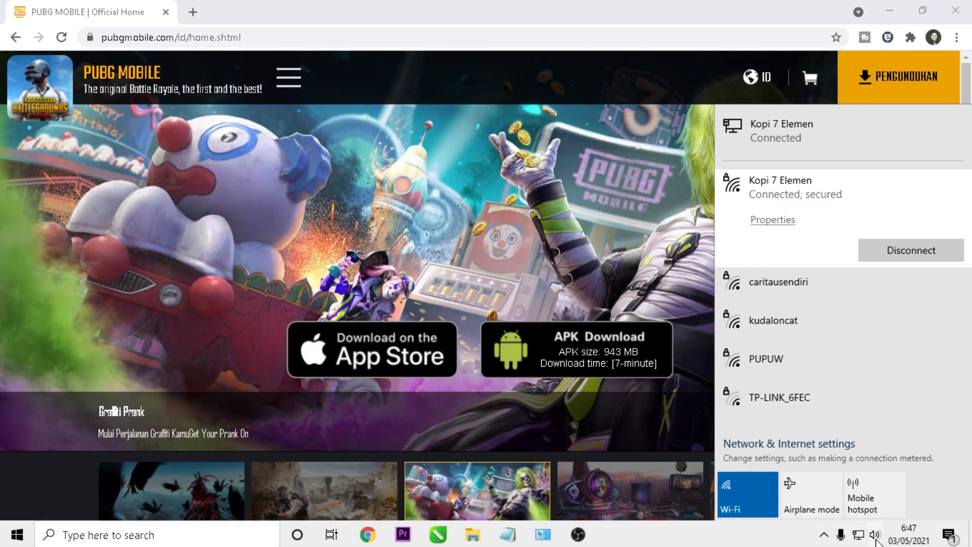
Look up the Ethernet connection's default gateway, 192.168.1.1, in its network details.
right_click(858, 538)
left_click(857, 518)
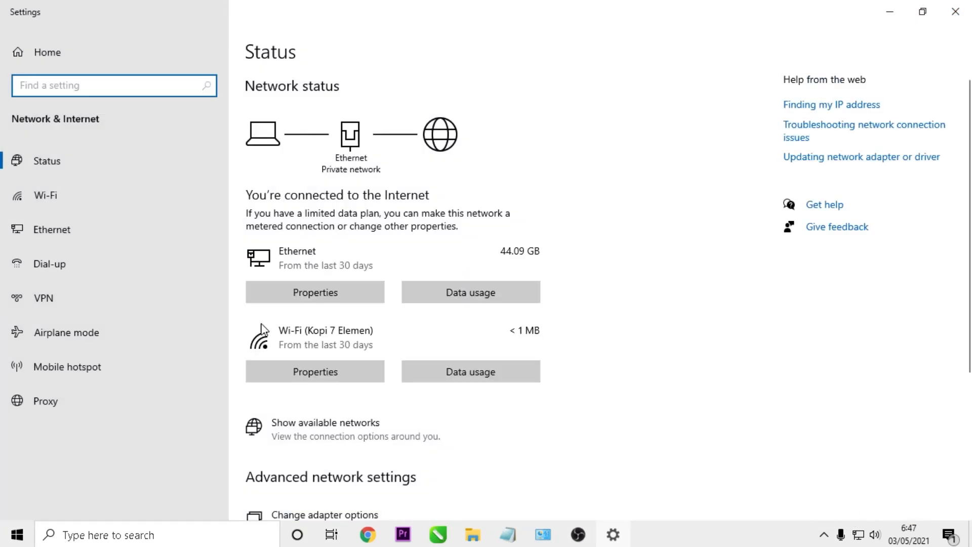
scroll(447, 381, "down", 2)
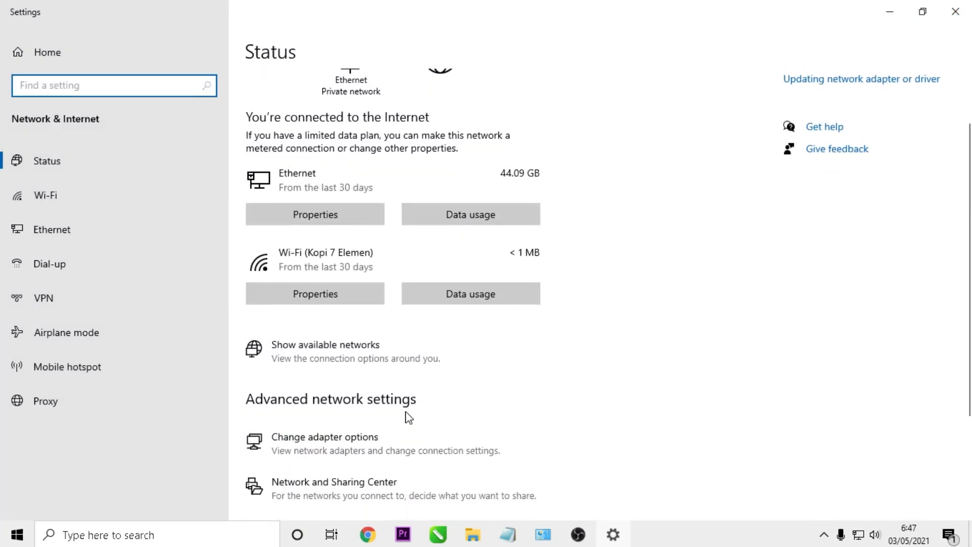
left_click(336, 447)
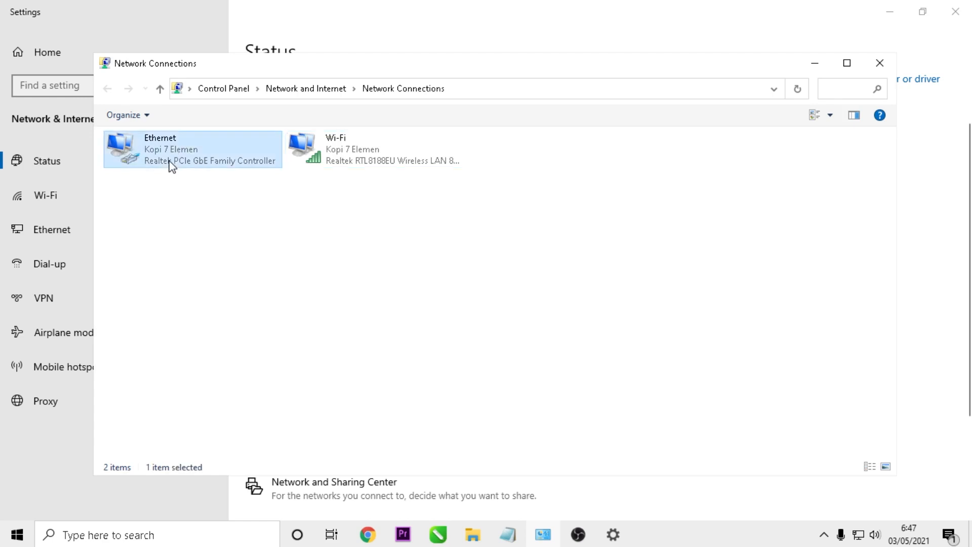
double_click(171, 163)
left_click(408, 259)
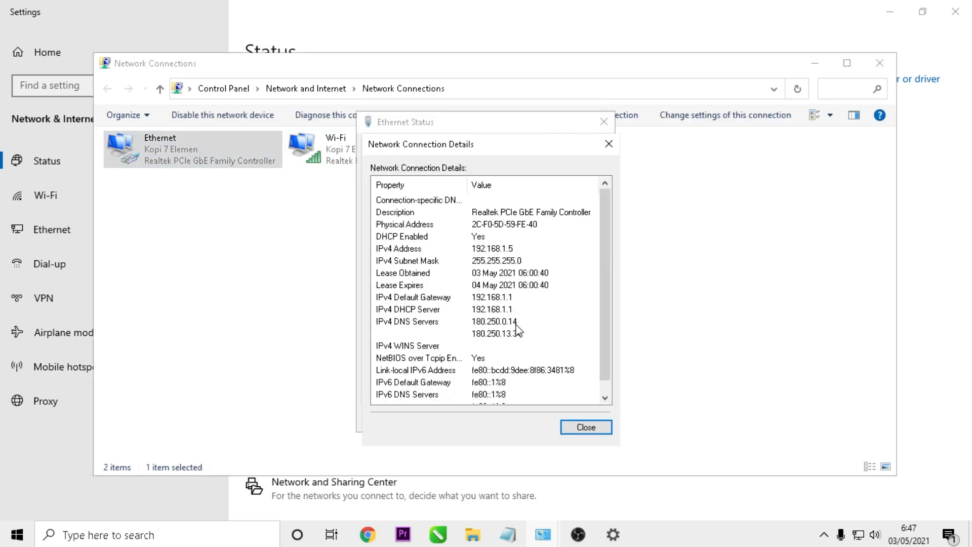
left_click(474, 297)
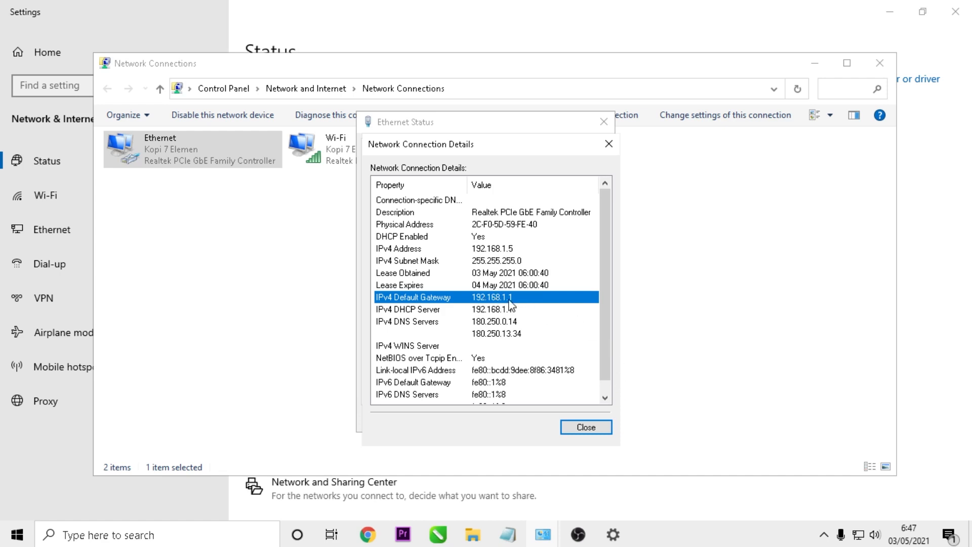
Close the details, status, adapters and settings windows to return to the PUBG Mobile page.
left_click(586, 426)
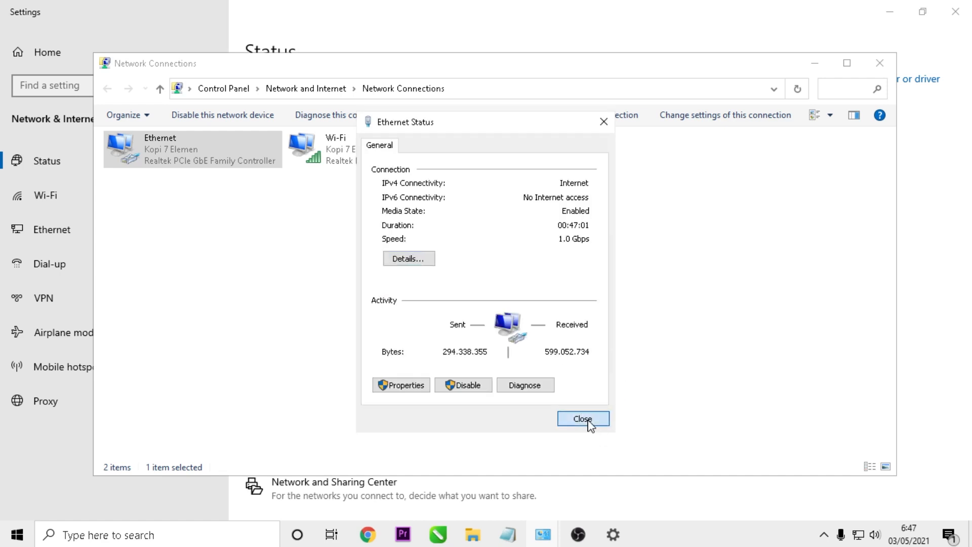
left_click(586, 422)
left_click(880, 62)
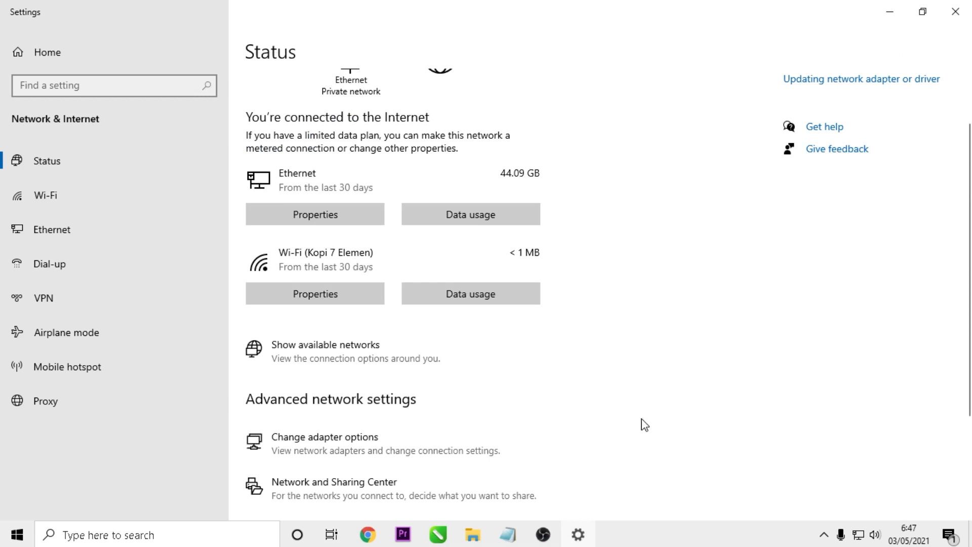
left_click(956, 11)
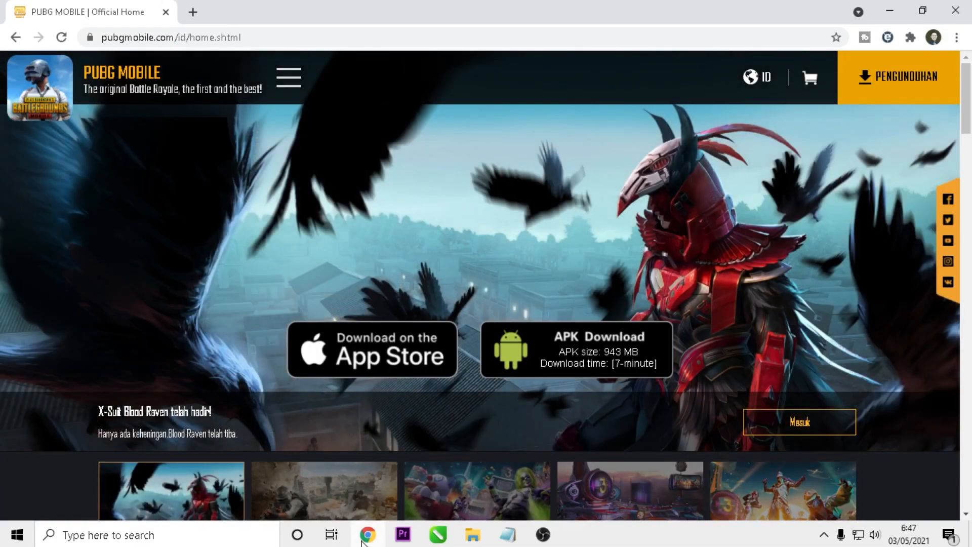
Load the router page at 192.168.1.1 in a new Chrome tab.
left_click(363, 537)
left_click(363, 538)
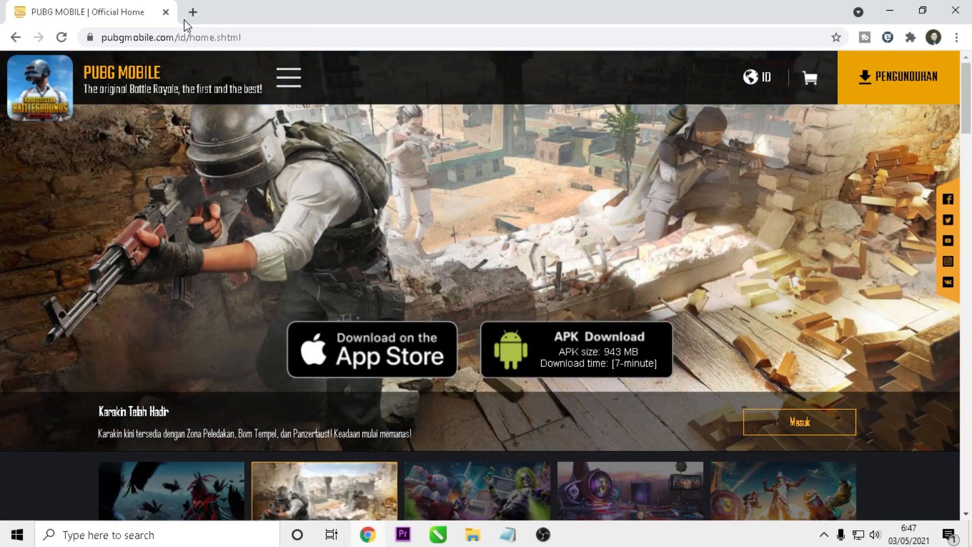
left_click(192, 14)
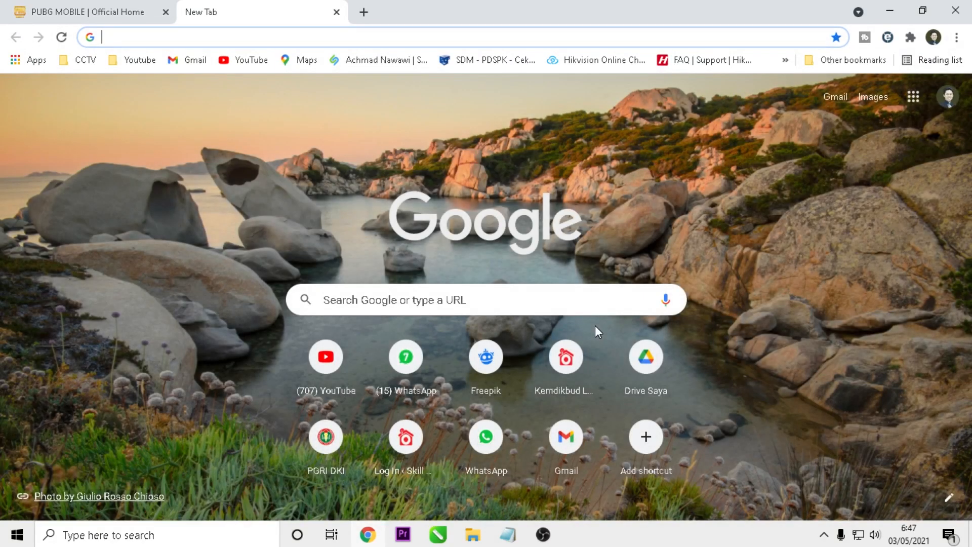
type("192")
key("Right")
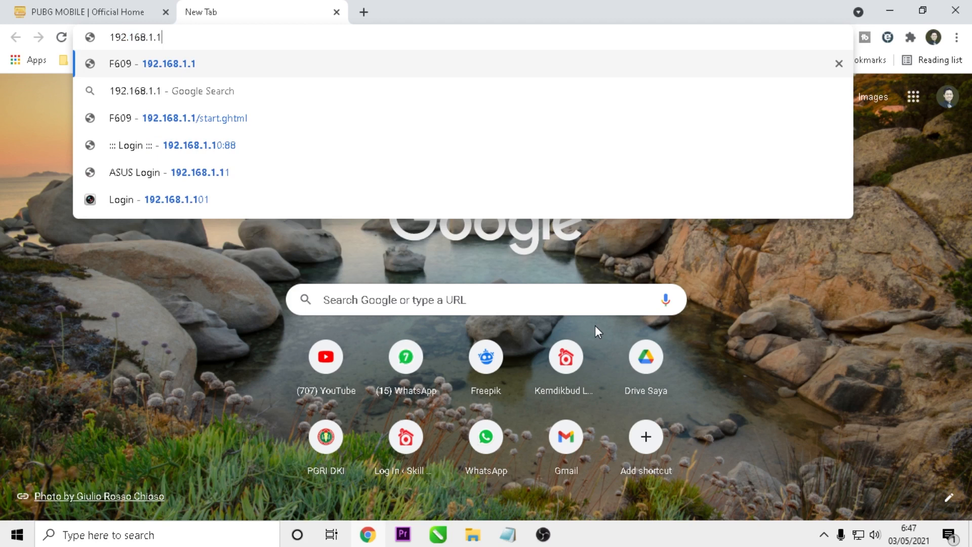
key("Return")
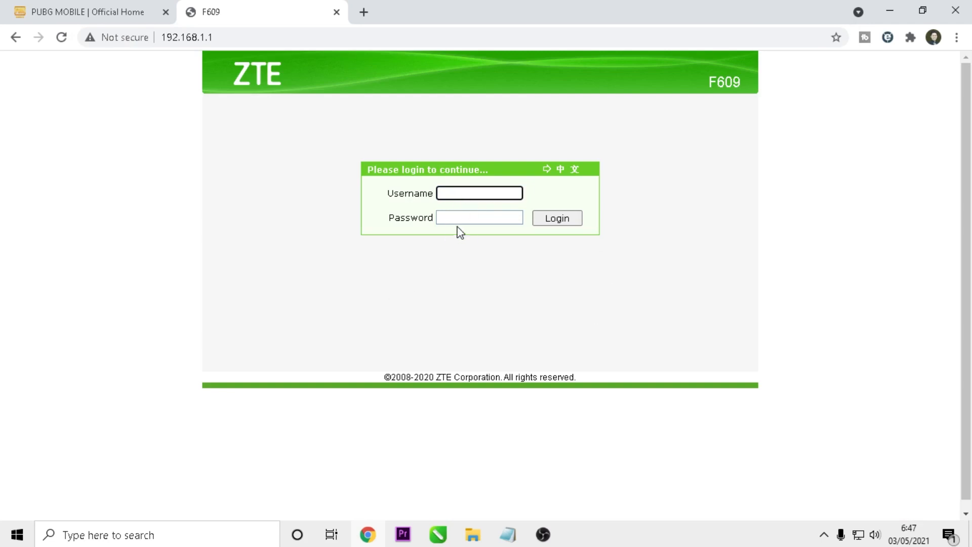
Set the login username to admin and leave the password field empty.
left_click(466, 193)
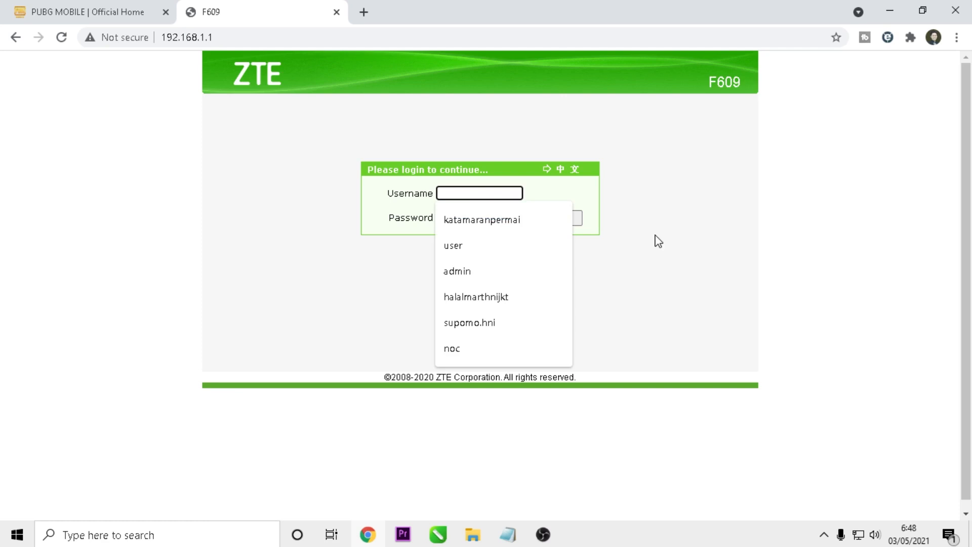
type("user")
key("Tab")
type("user")
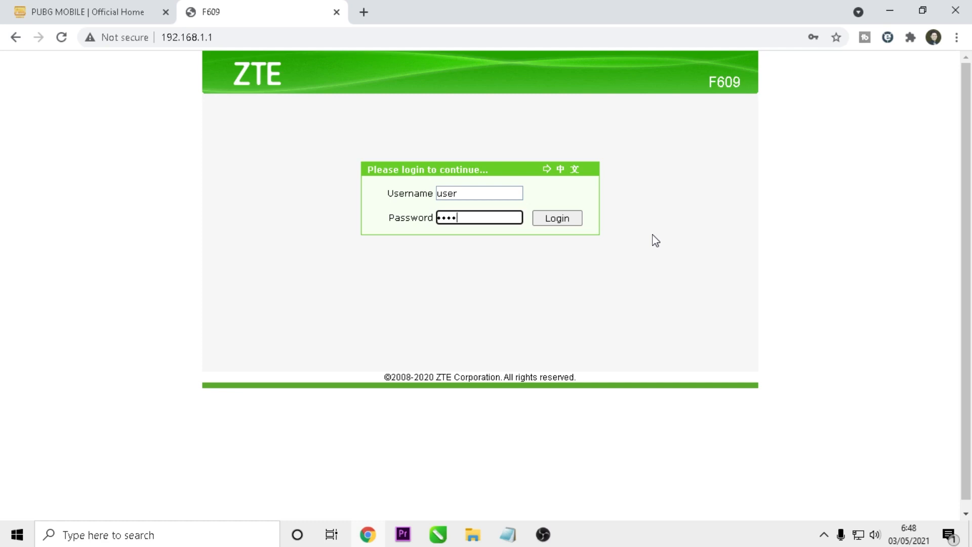
key("BackSpace")
key("BackSpace")
key("BackSpace")
key("BackSpace")
left_click(491, 193)
key("BackSpace")
key("BackSpace")
key("BackSpace")
key("BackSpace")
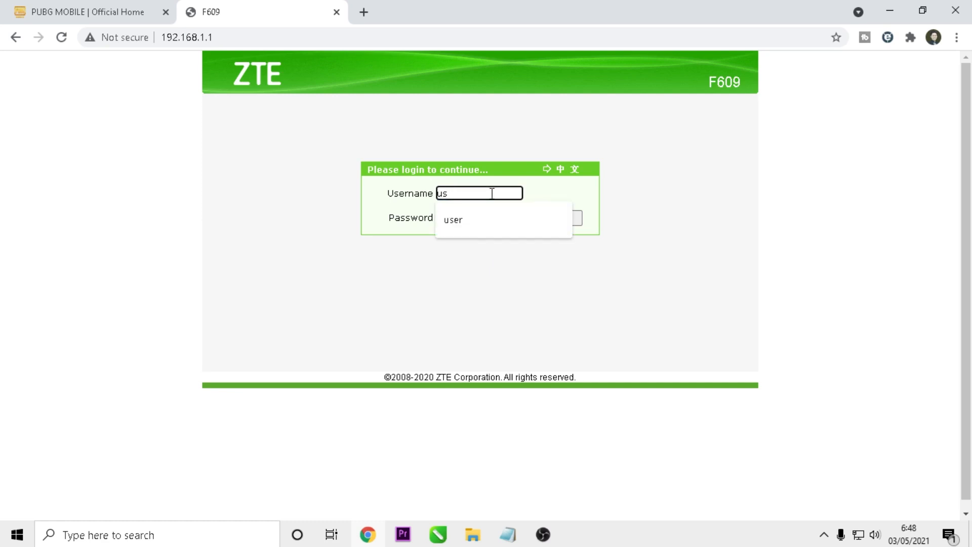
type("admin")
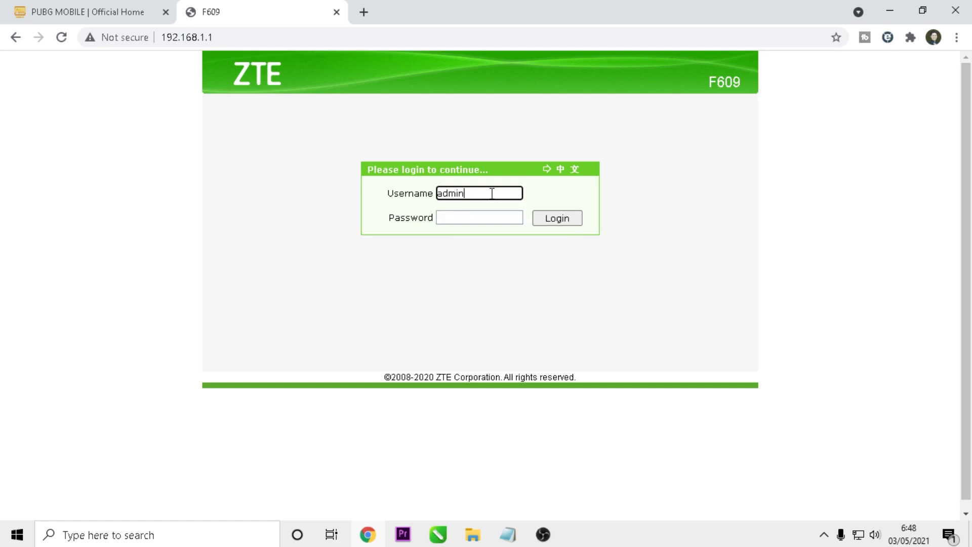
Copy the router admin password from the saved login notes in Notepad.
left_click(507, 534)
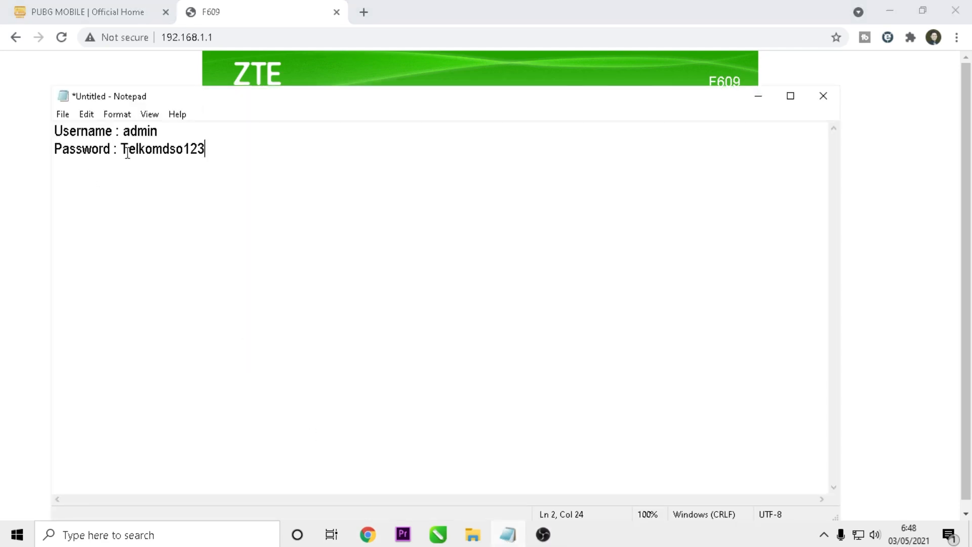
left_click_drag(123, 151, 219, 143)
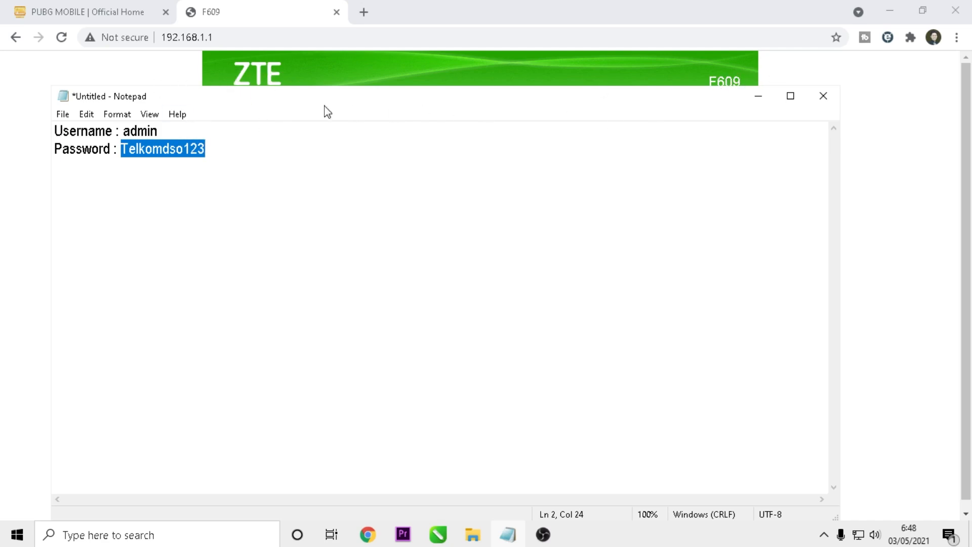
right_click(172, 147)
left_click(214, 190)
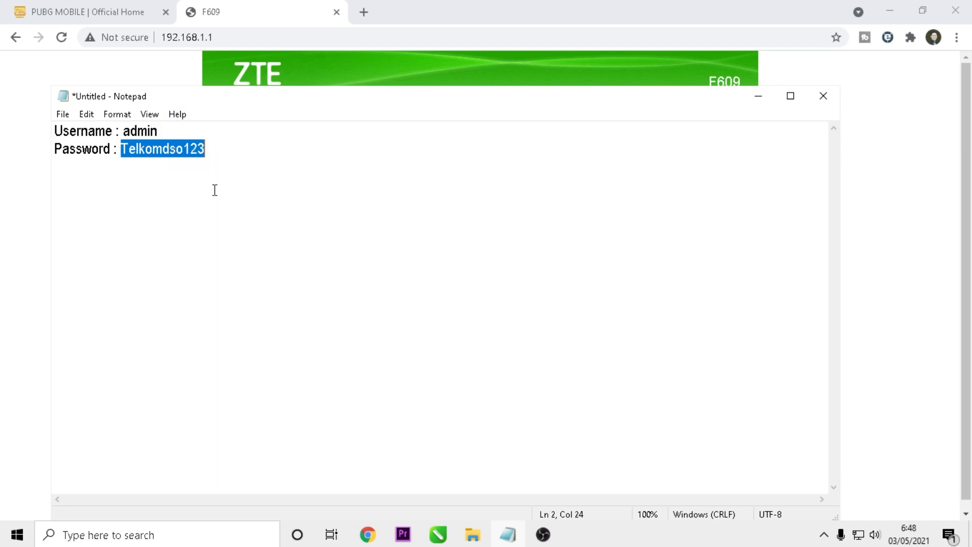
Log in as admin with the pasted password and open Network > WLAN > Basic.
left_click(759, 97)
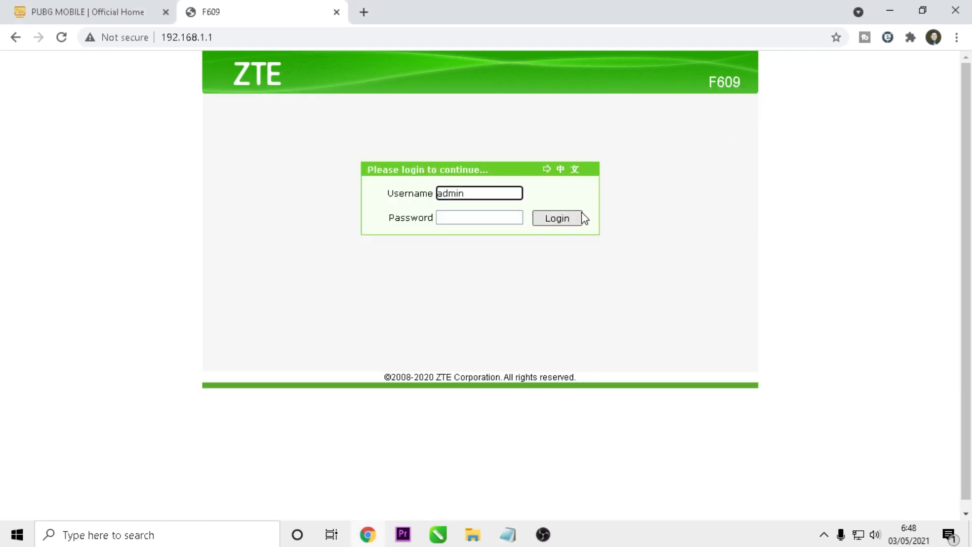
left_click(463, 217)
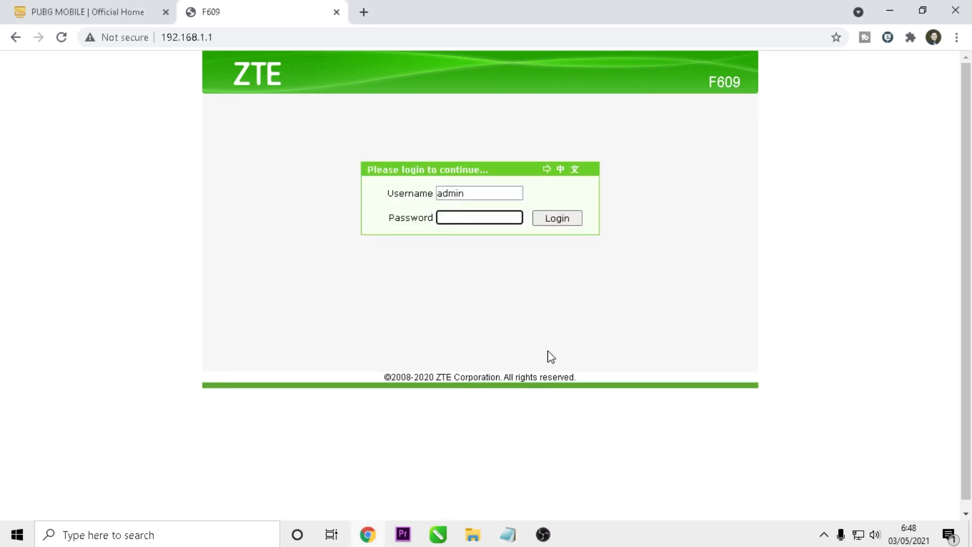
key("ctrl+v")
left_click(556, 221)
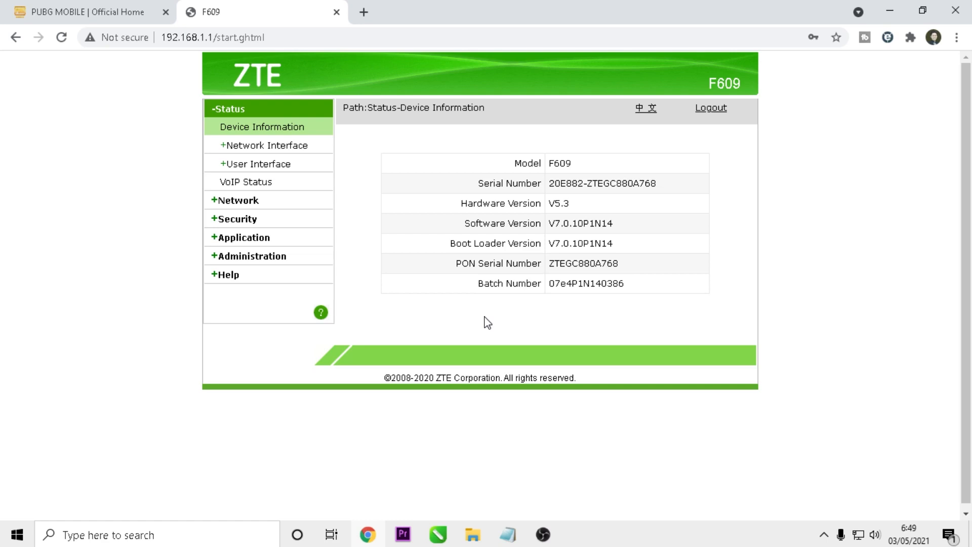
left_click(239, 201)
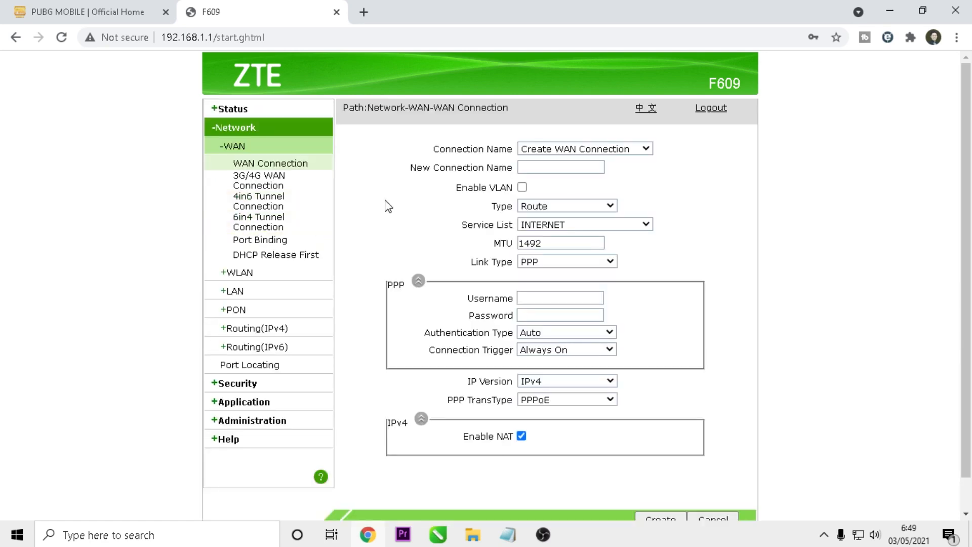
left_click(245, 277)
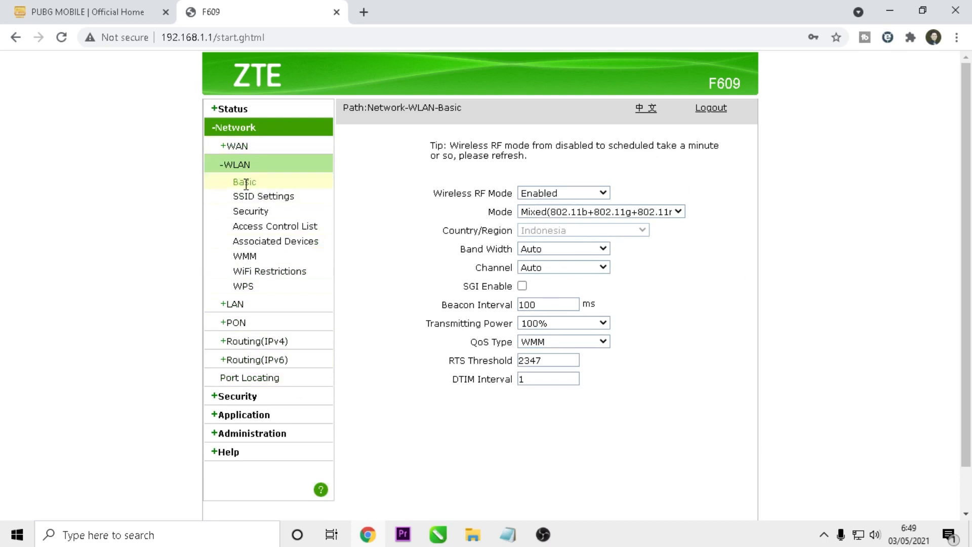
Keep RF Enabled; choose IEEE 802.11n Only, 40MHz band width, channel 11, external channel Lower.
left_click(606, 195)
left_click(607, 197)
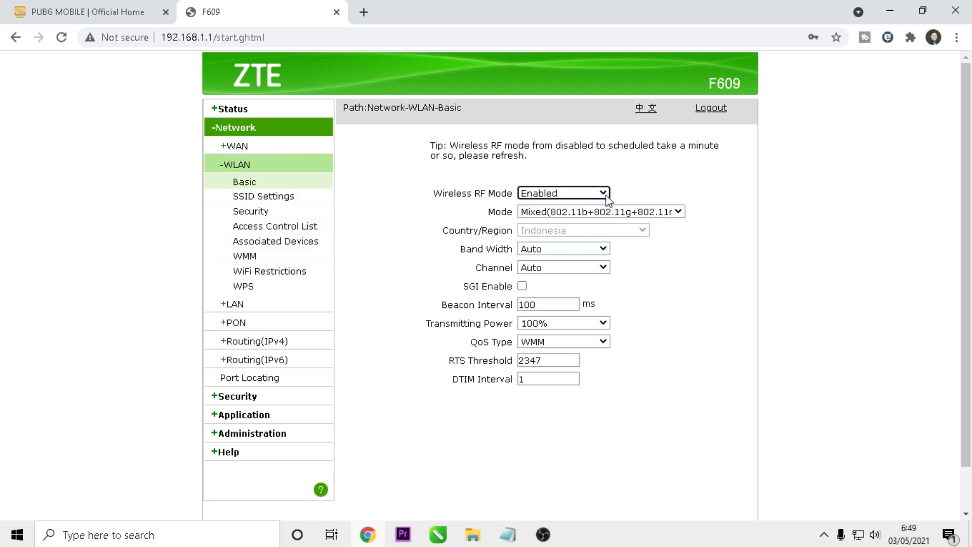
double_click(490, 213)
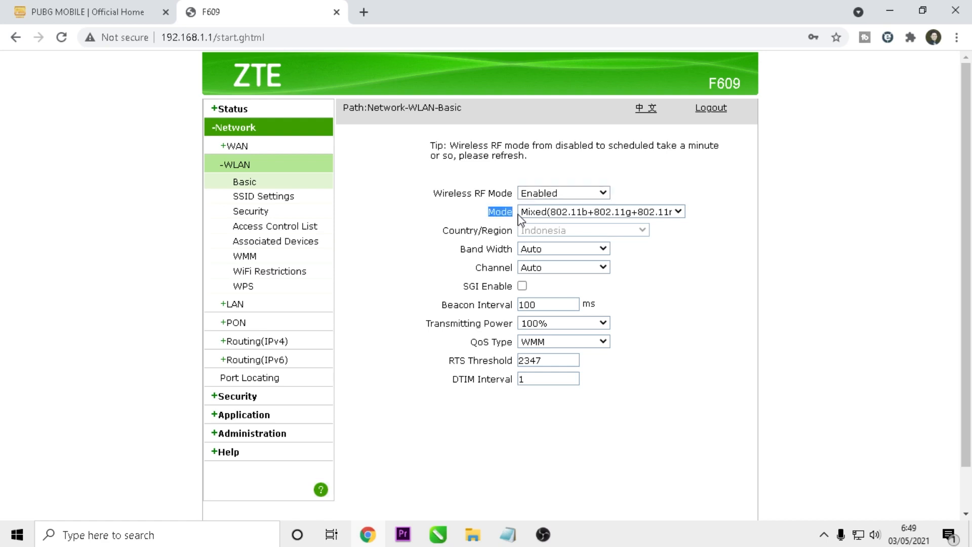
left_click(678, 213)
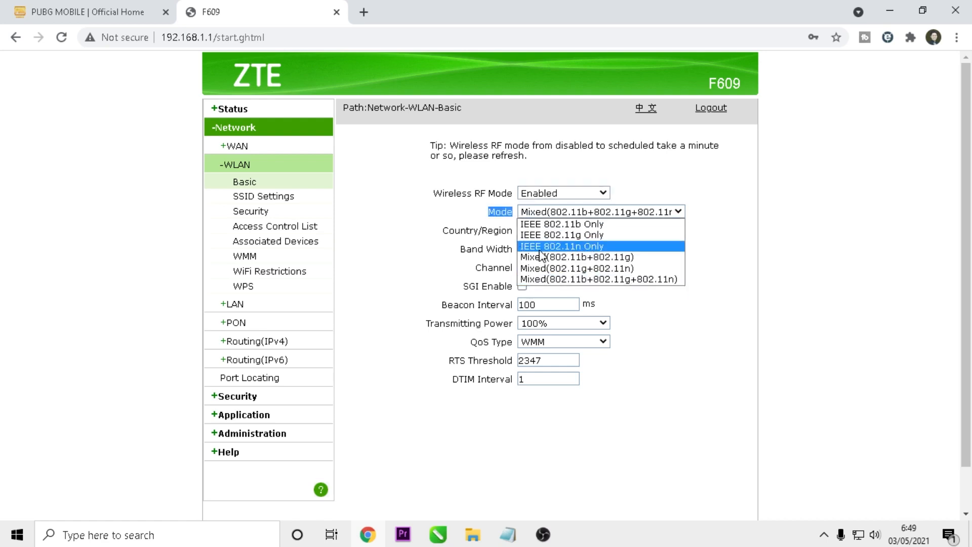
left_click(574, 248)
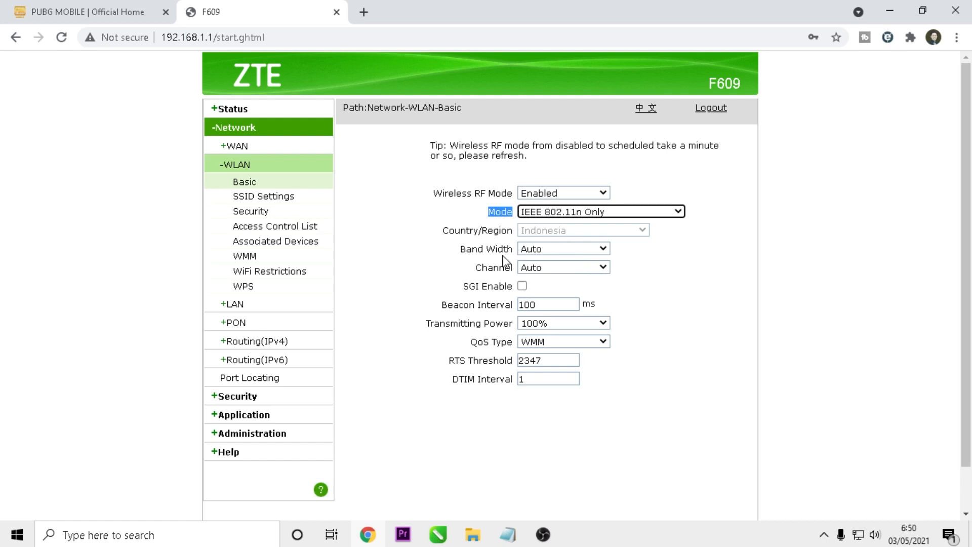
left_click(591, 250)
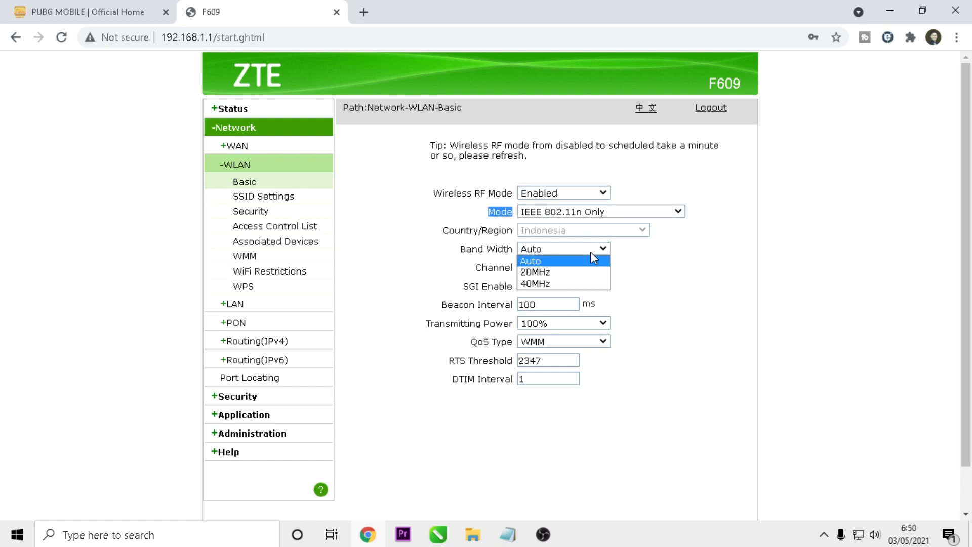
left_click(554, 287)
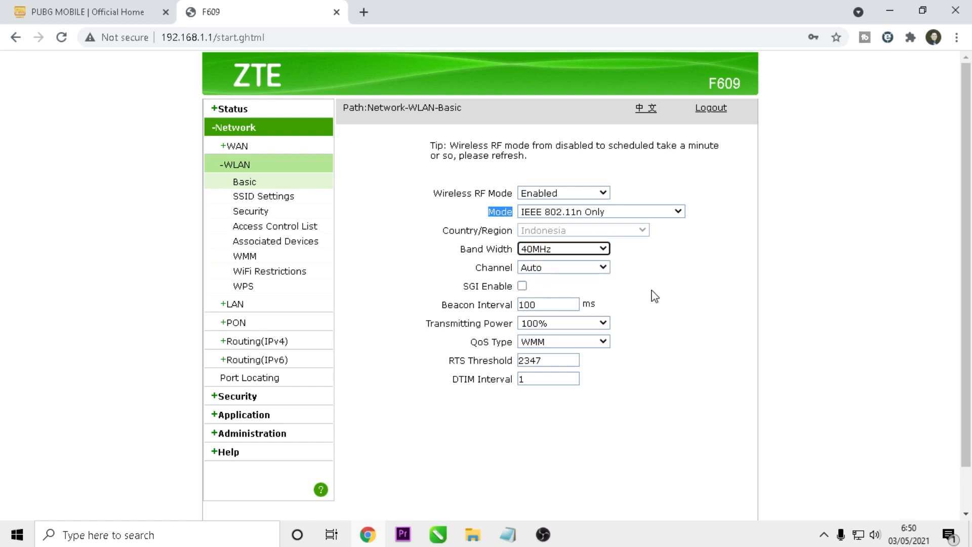
left_click(602, 268)
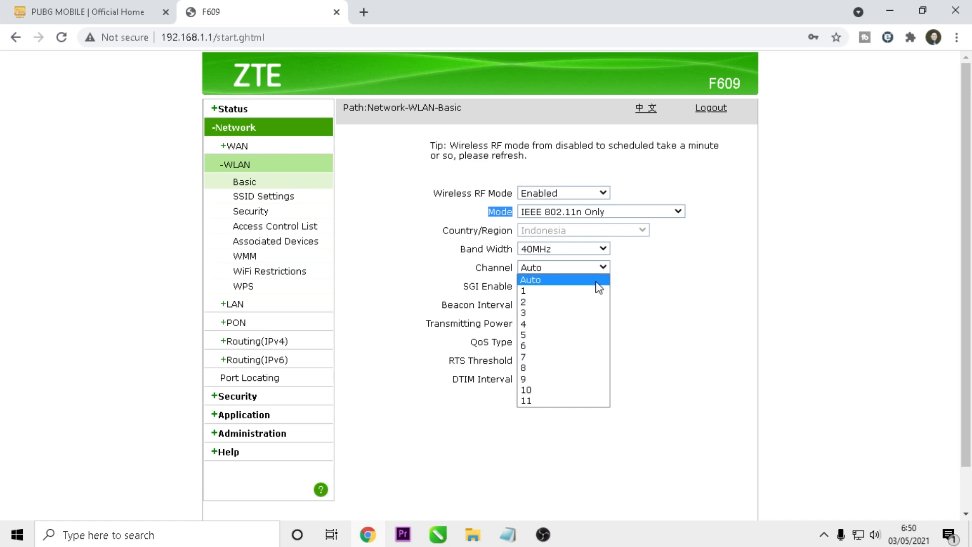
left_click(587, 403)
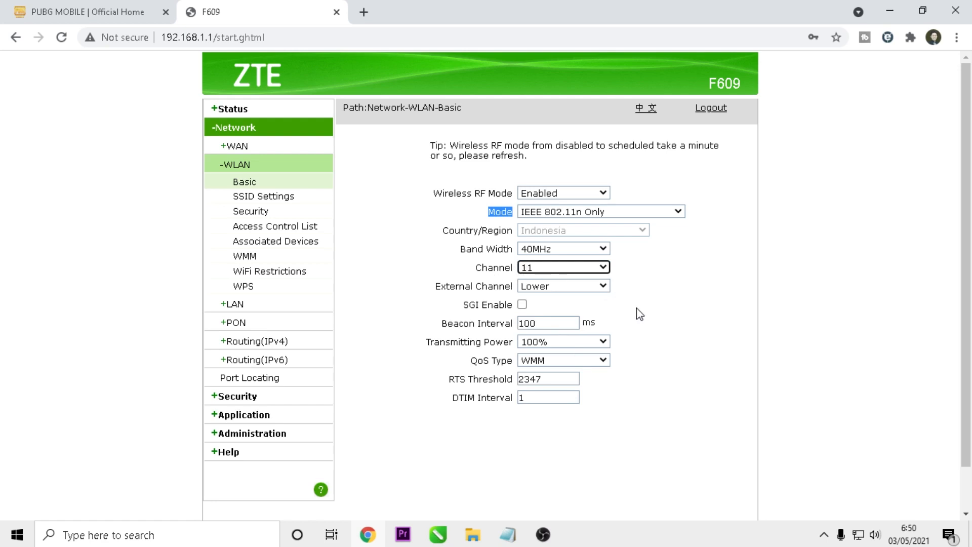
left_click(598, 286)
left_click(597, 287)
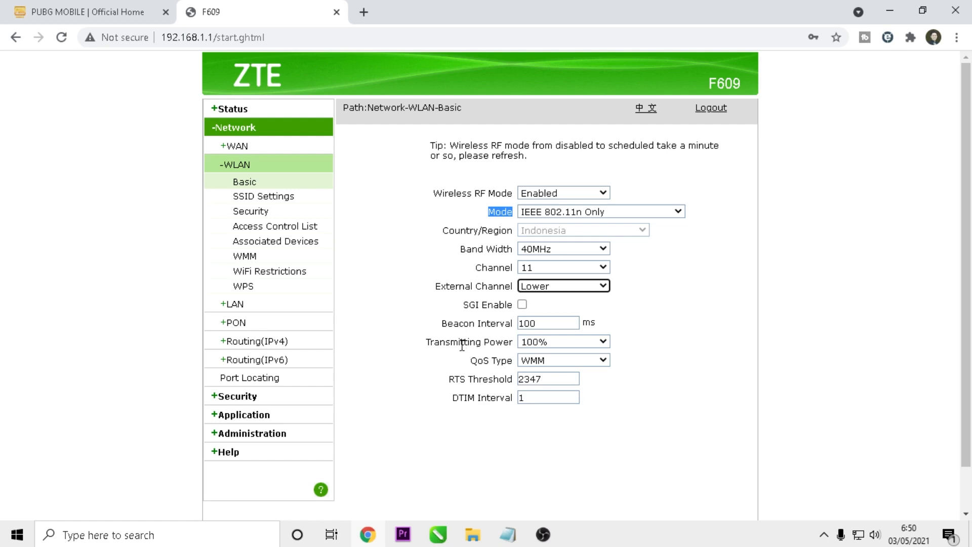
Lower the Wi-Fi transmitting power from 100% to 40%.
left_click(598, 343)
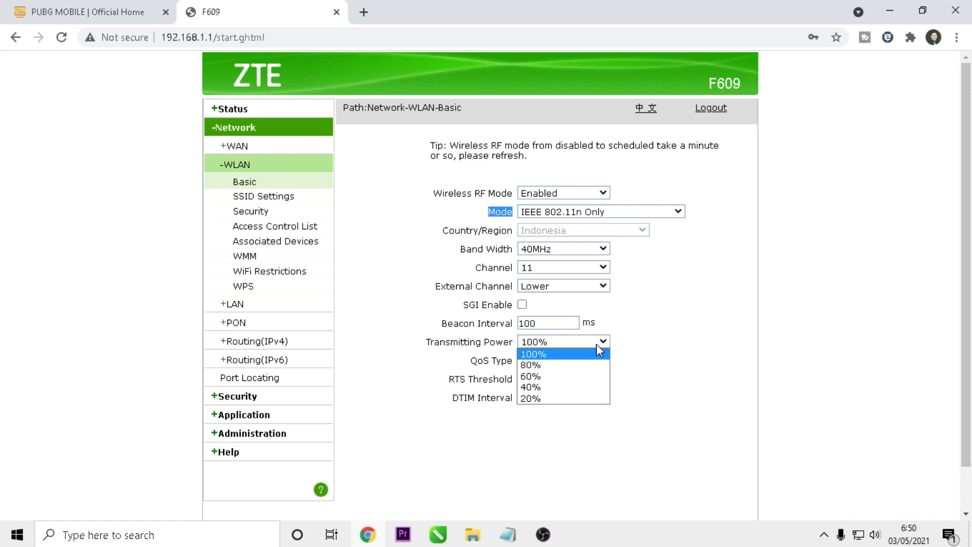
left_click(537, 355)
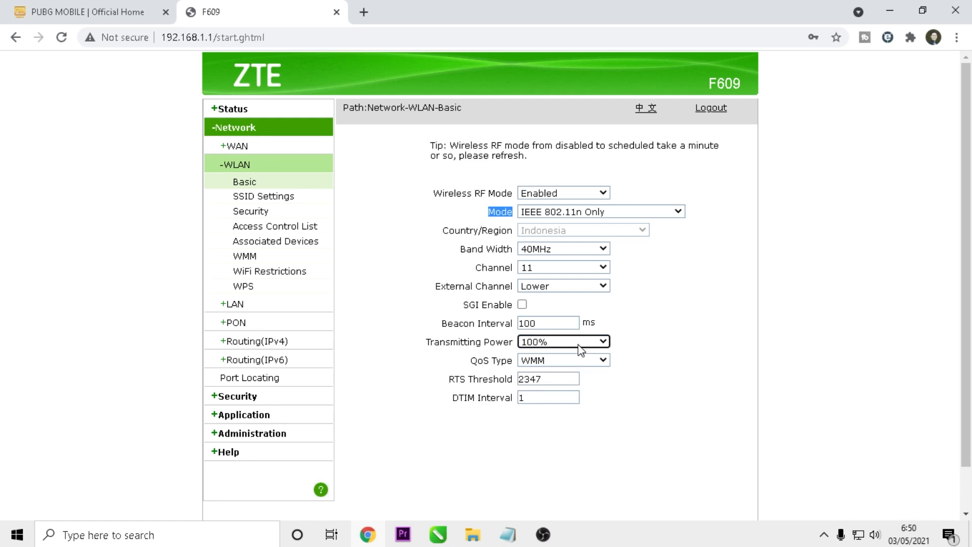
left_click(604, 344)
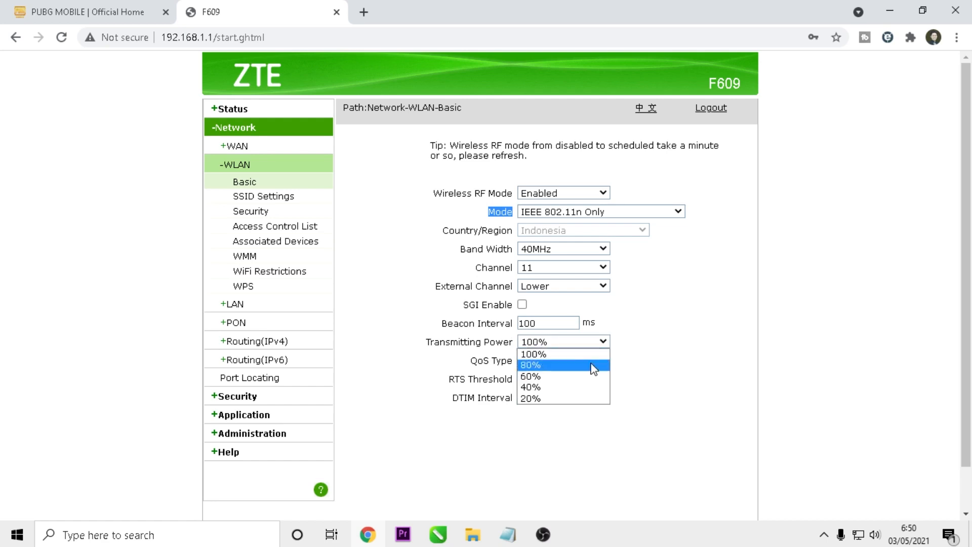
left_click(587, 368)
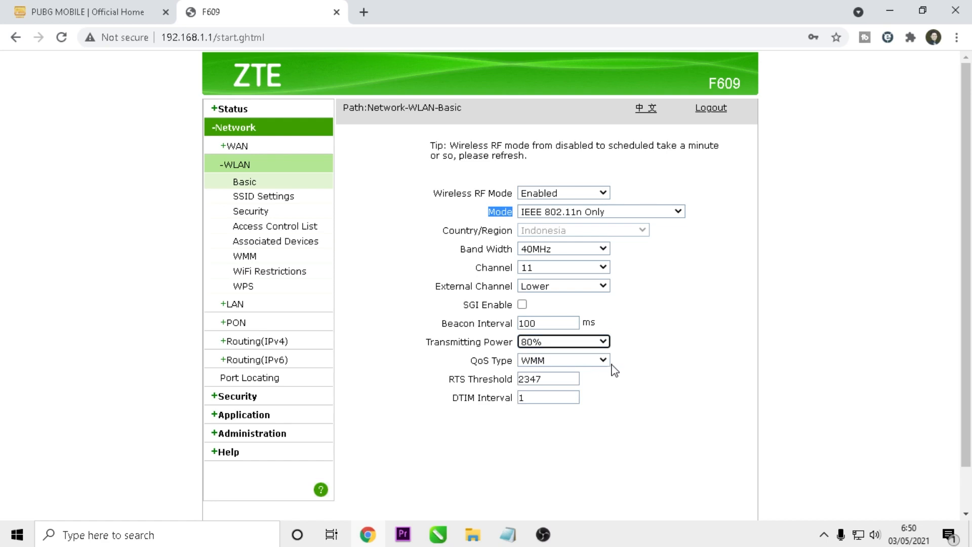
left_click(604, 342)
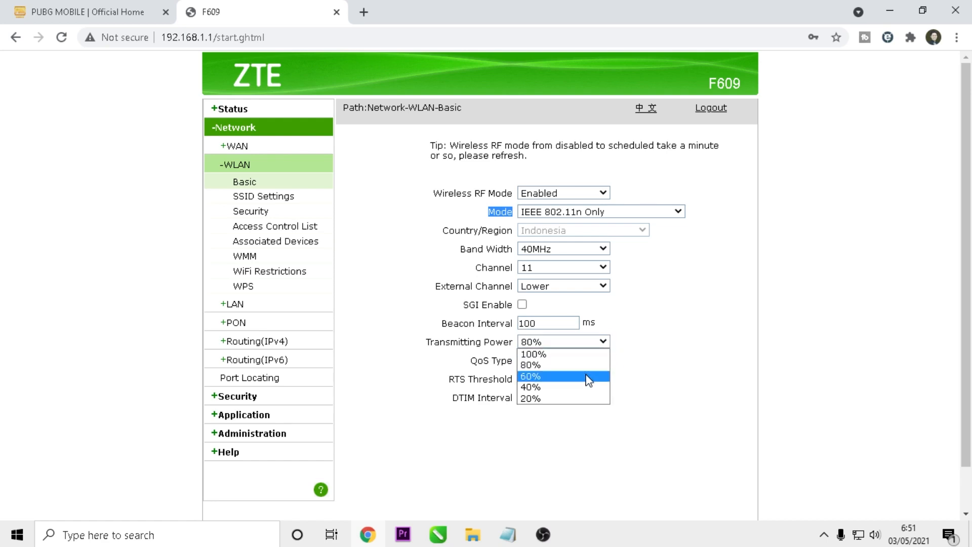
left_click(589, 377)
left_click(603, 342)
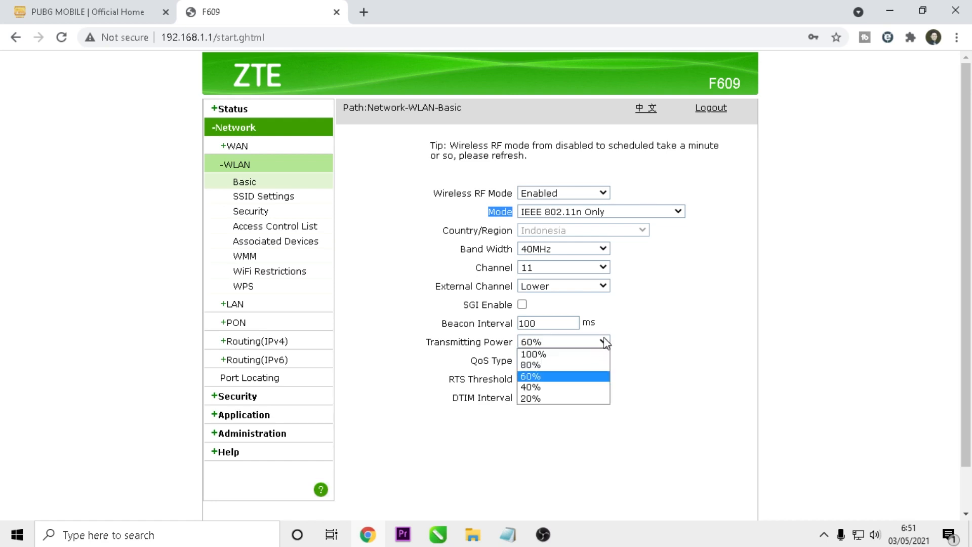
left_click(580, 386)
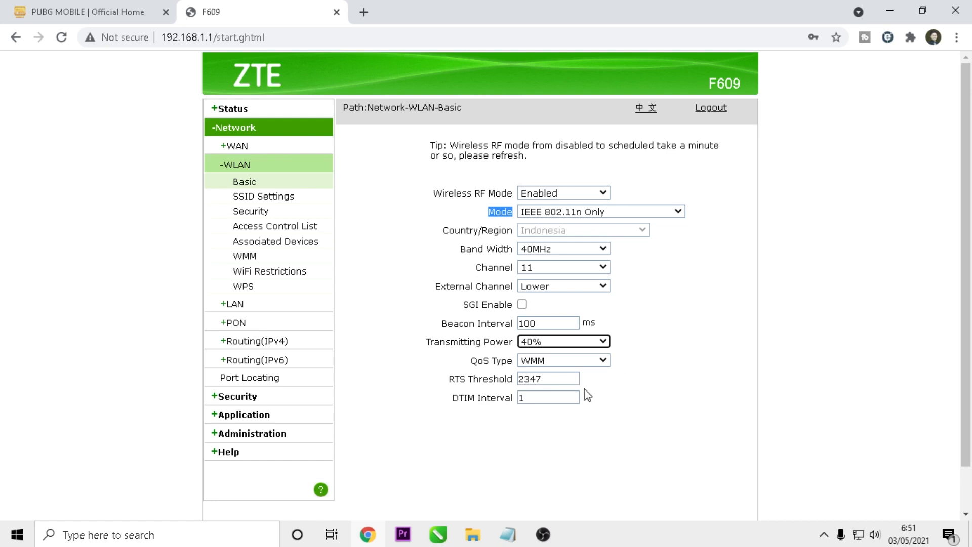
left_click(607, 344)
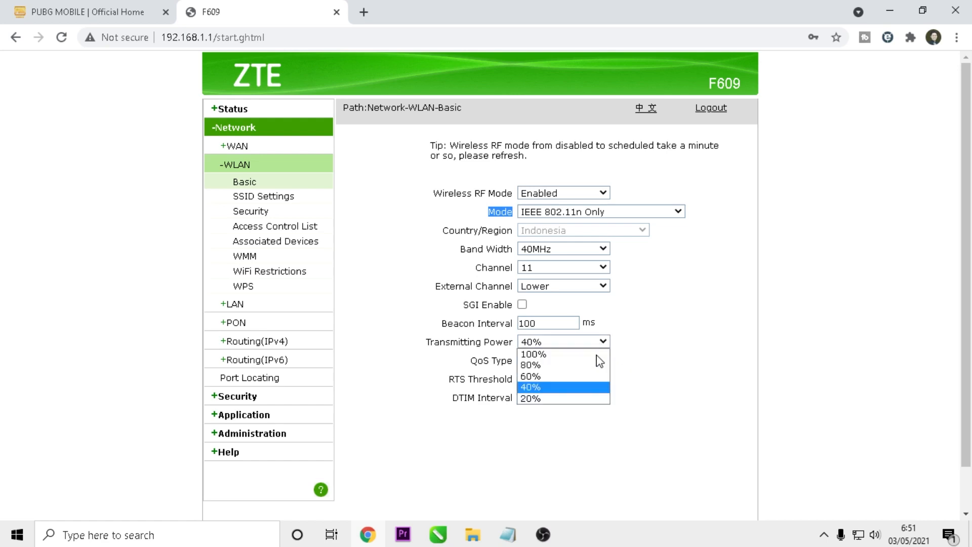
left_click(582, 404)
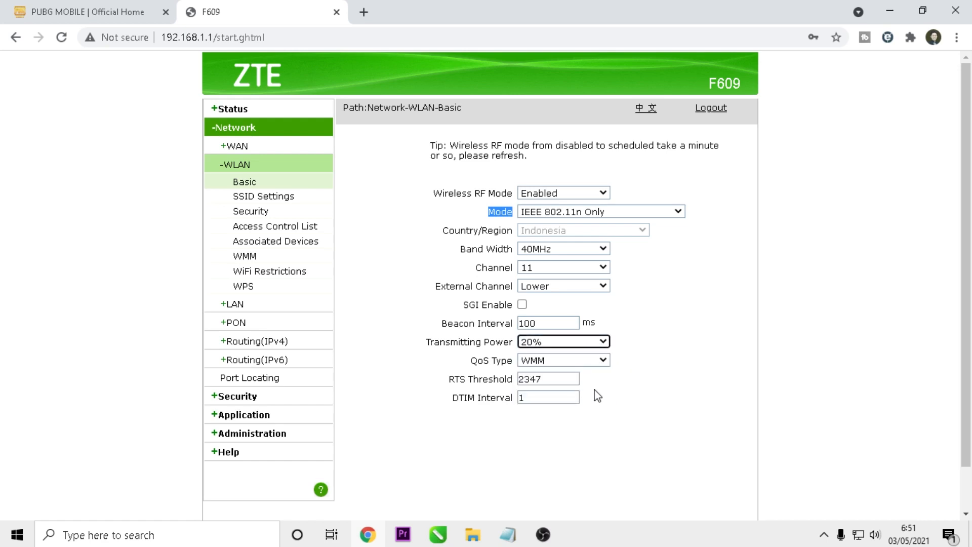
left_click(605, 346)
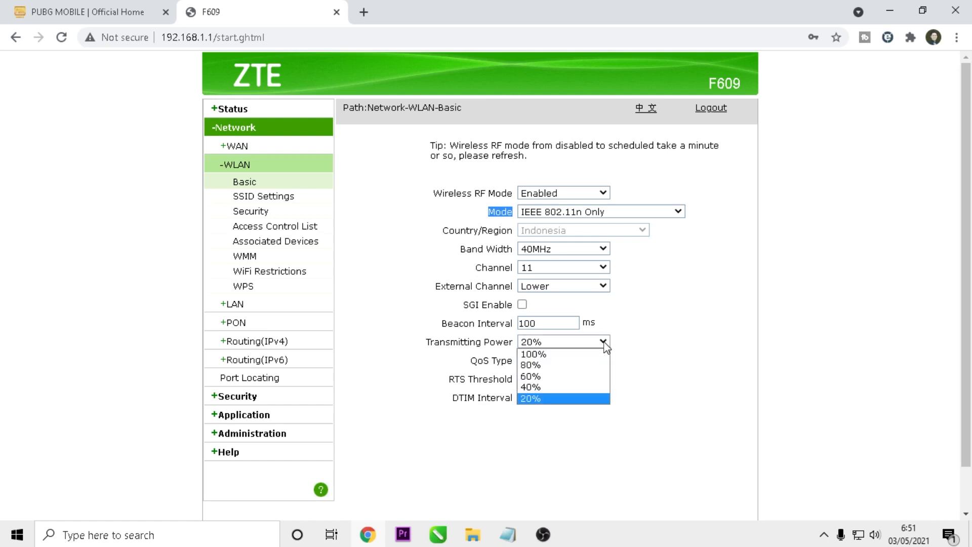
left_click(587, 388)
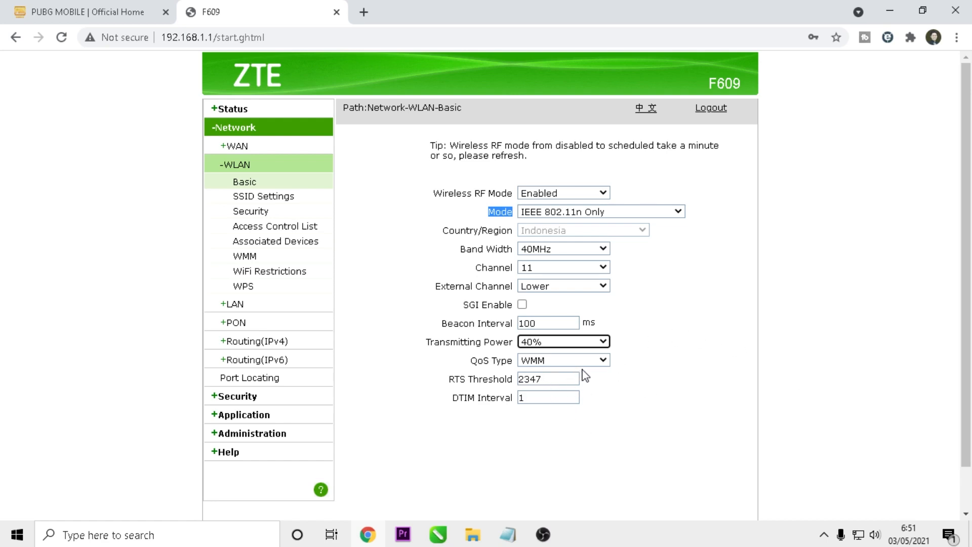
Keep QoS Type WMM and RTS Threshold unchanged, then submit the basic WLAN settings.
left_click(601, 360)
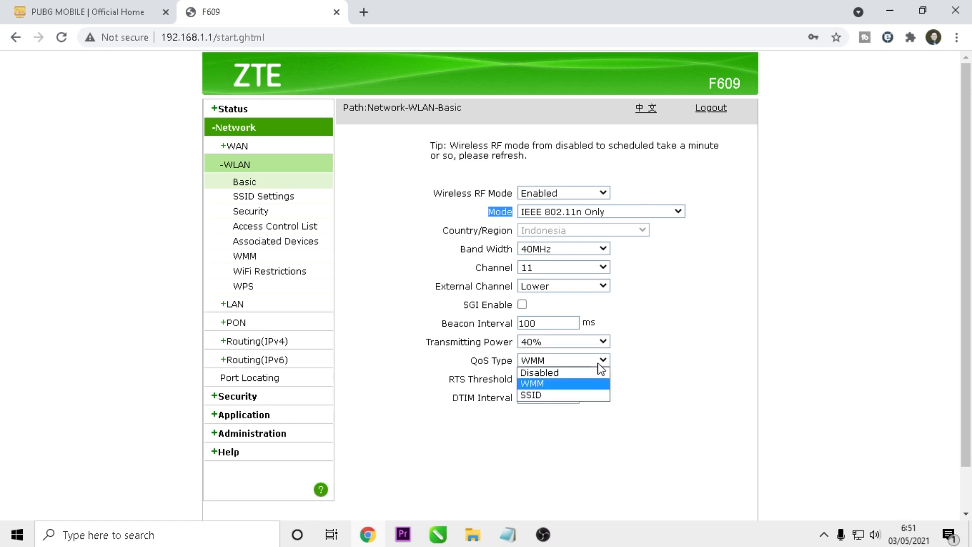
left_click(554, 386)
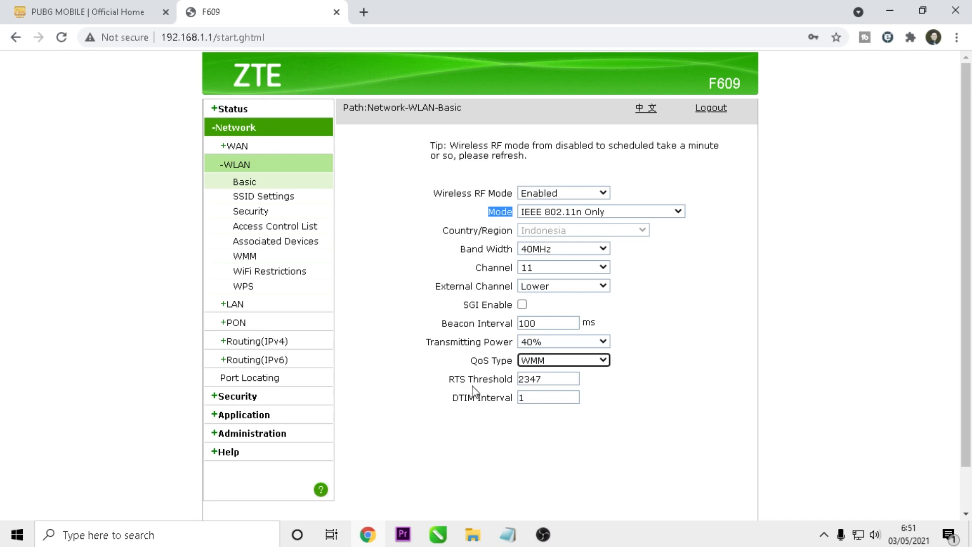
key("Tab")
left_click(672, 394)
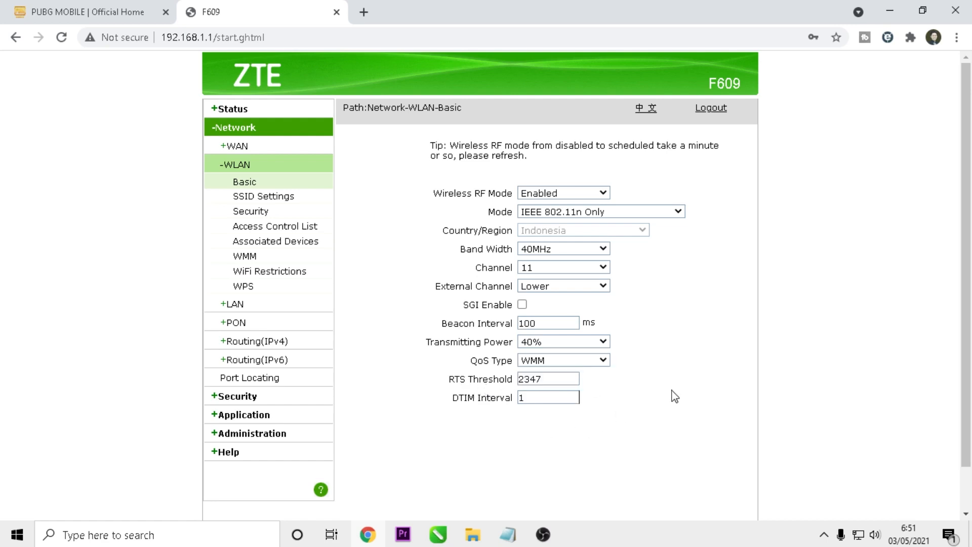
scroll(644, 359, "down", 1)
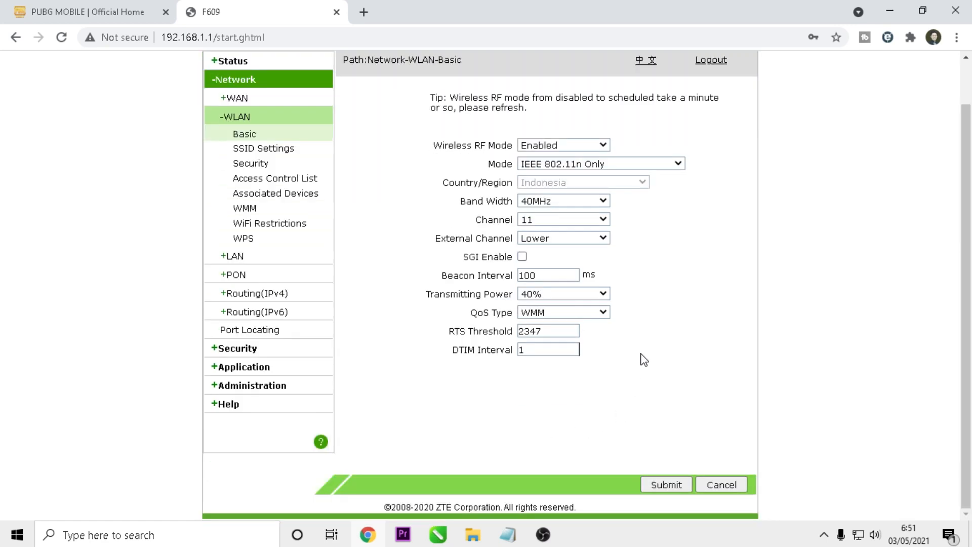
left_click(666, 485)
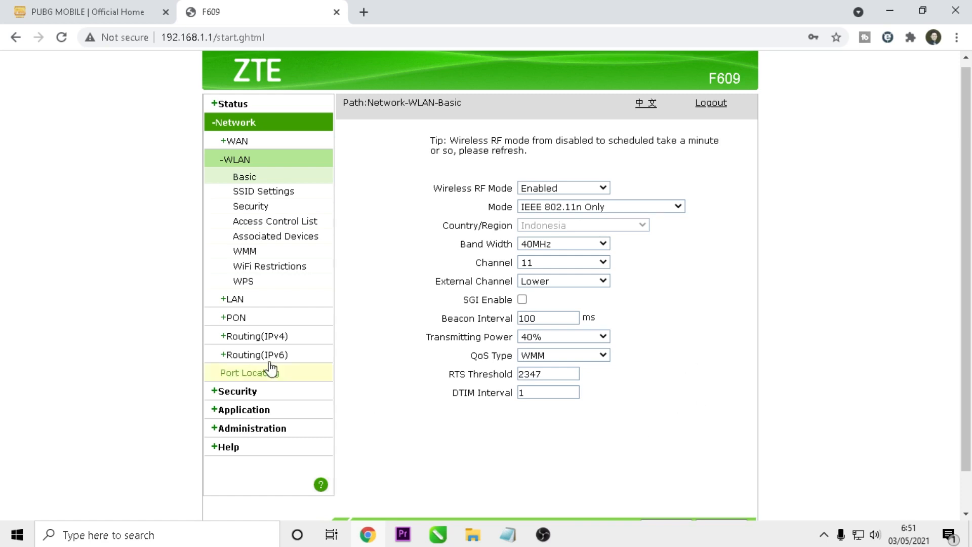
On SSID Settings, change SSID1's Maximum Clients from 32 to 5, keep Priority 0, and submit.
left_click(278, 195)
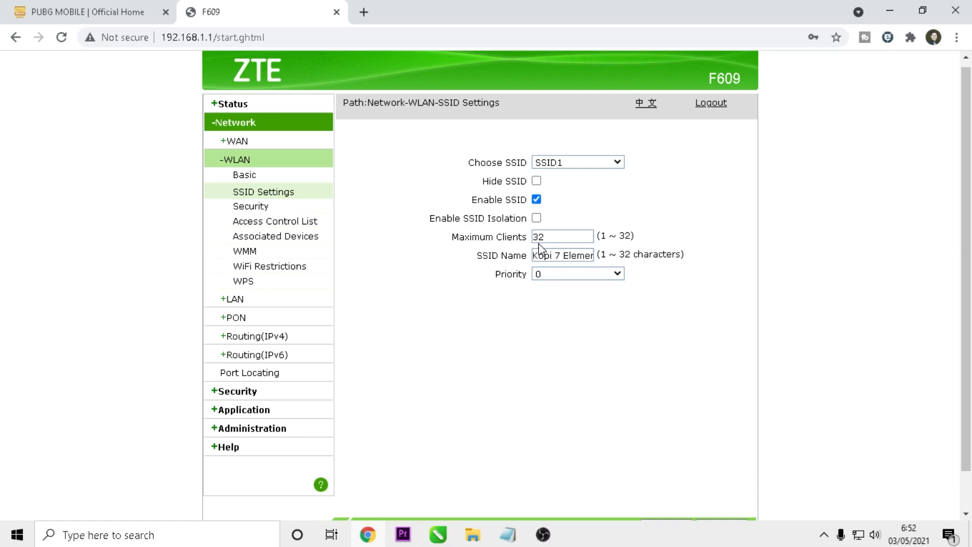
left_click(560, 238)
key("Delete")
key("Delete")
left_click(556, 239)
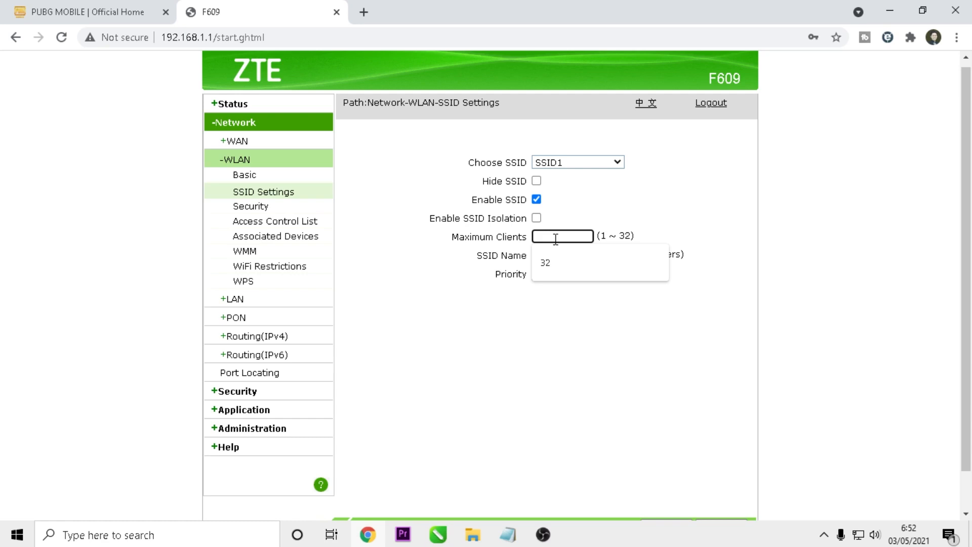
type("5")
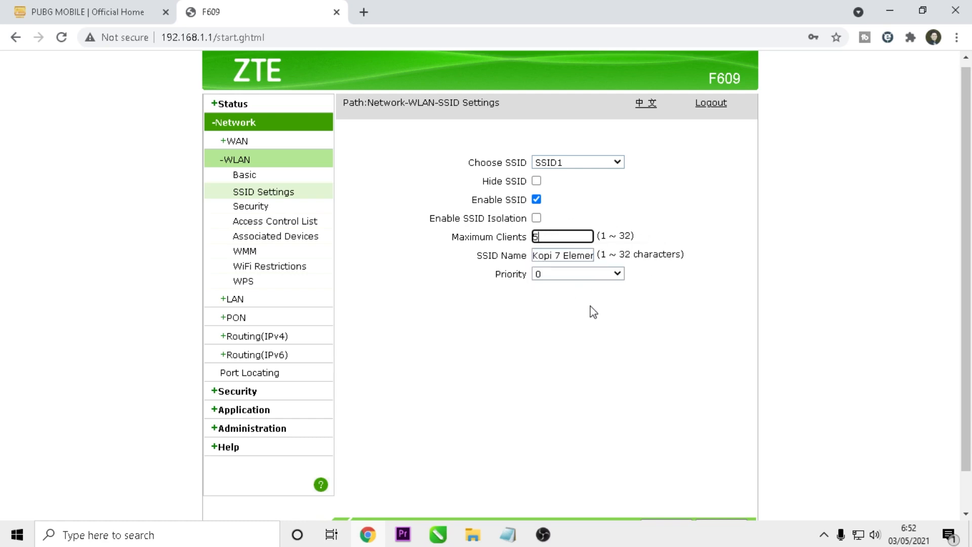
left_click(600, 275)
left_click(600, 276)
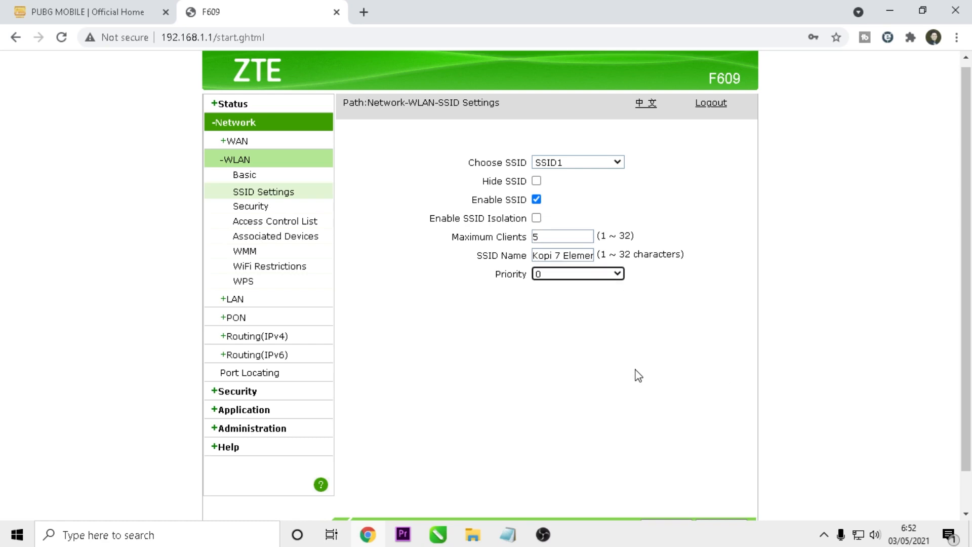
scroll(636, 375, "down", 1)
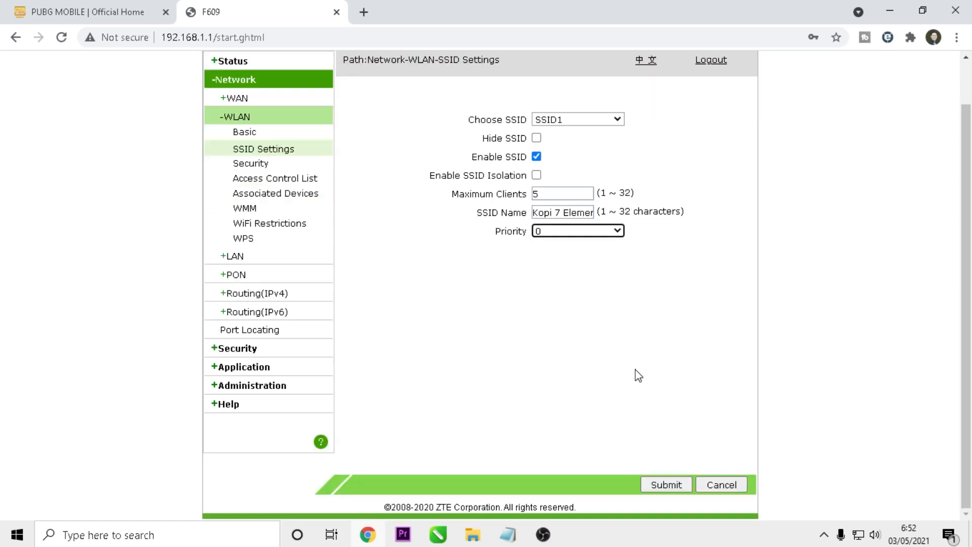
left_click(671, 485)
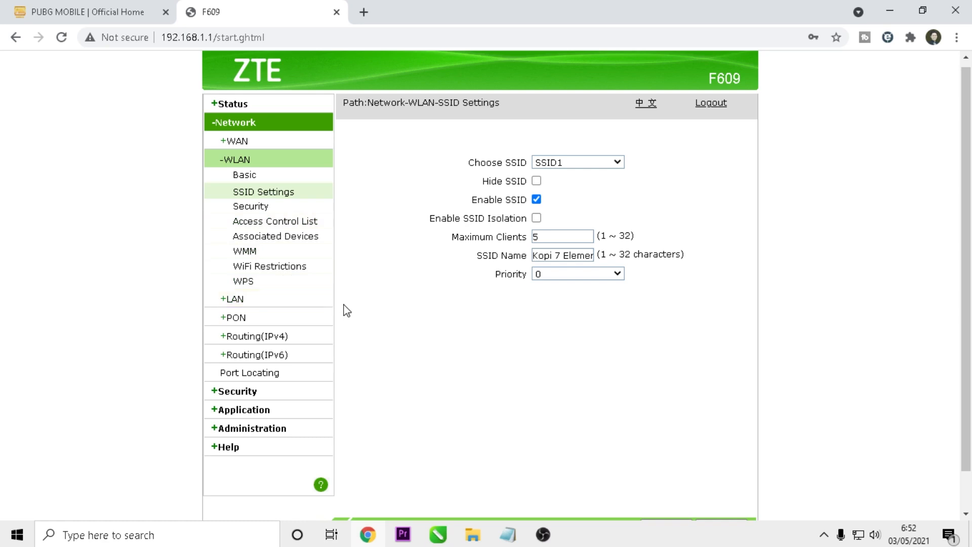
scroll(378, 349, "down", 1)
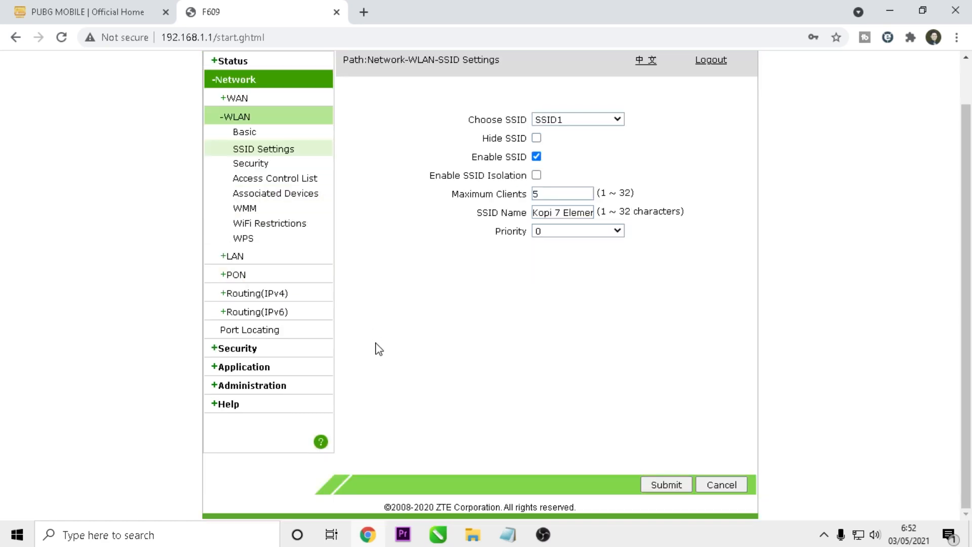
Set Security > Firewall level to High, enable Anti-Hacking Protection, and submit.
left_click(247, 349)
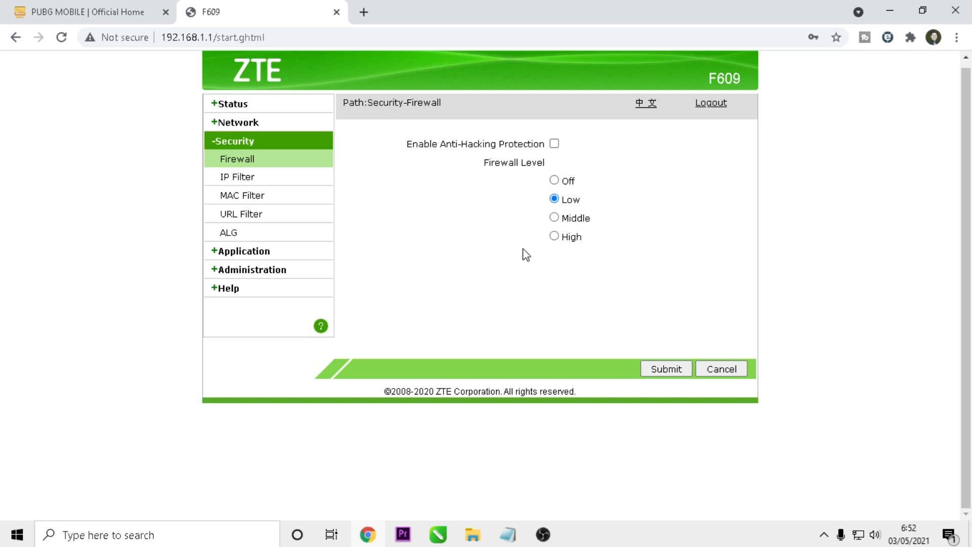
left_click(554, 237)
left_click(555, 145)
left_click(667, 371)
Open Application > DMZ Host, showing host 192.168.1.6, then show the Windows Wi-Fi list.
left_click(240, 252)
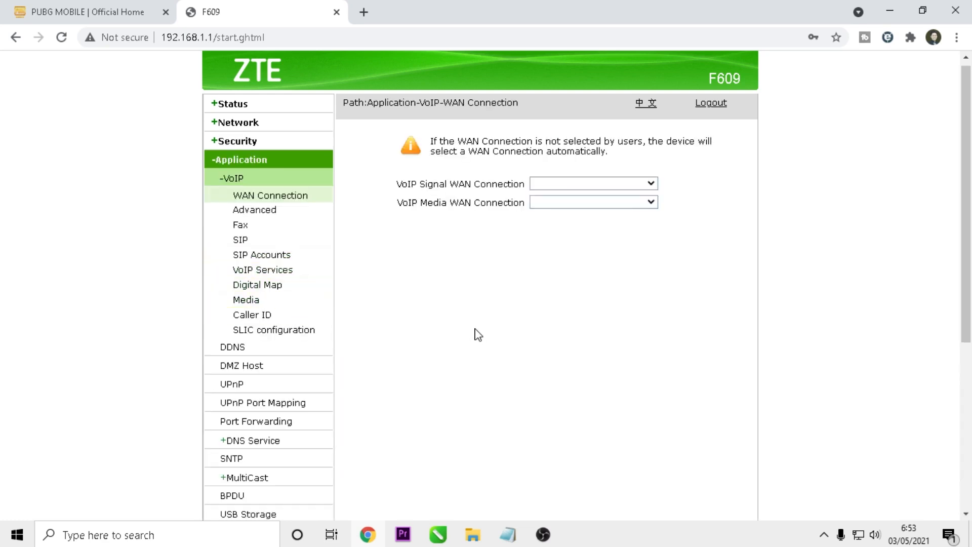
scroll(451, 333, "down", 3)
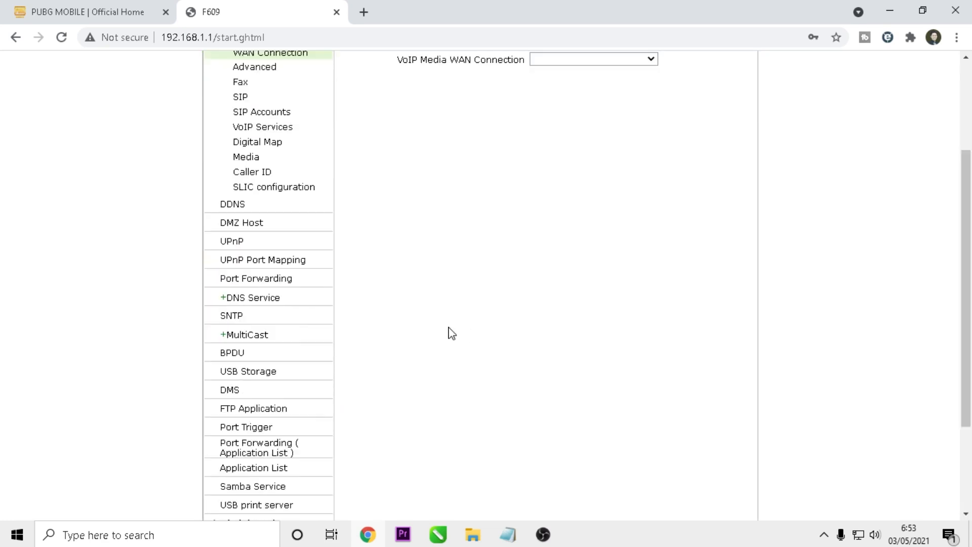
left_click(247, 224)
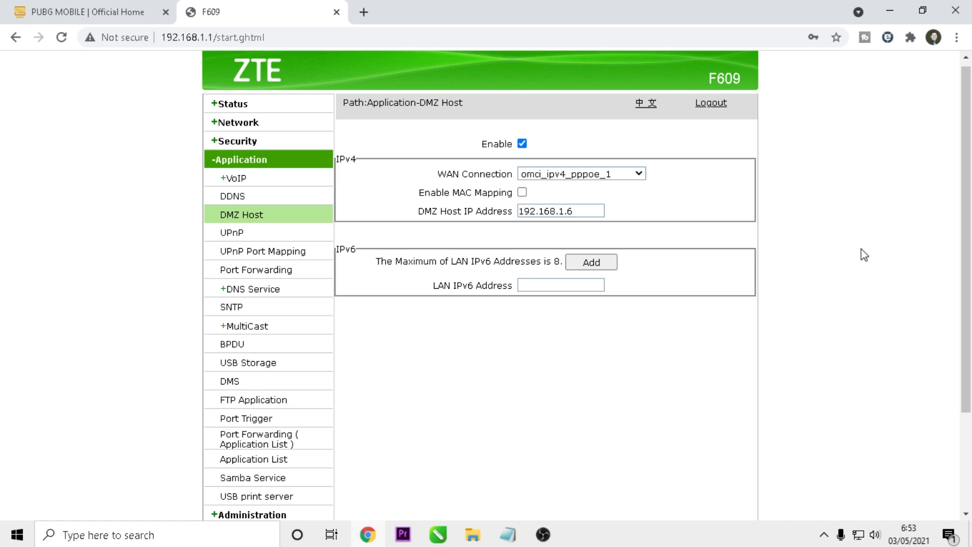
left_click(858, 536)
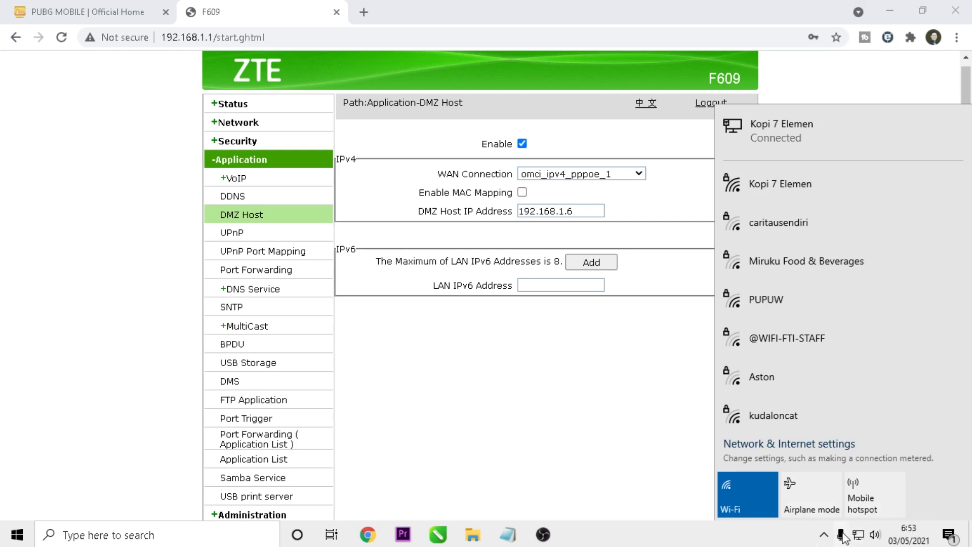
Open the Ethernet connection's details from Network & Internet settings via Change adapter options.
right_click(859, 540)
left_click(853, 519)
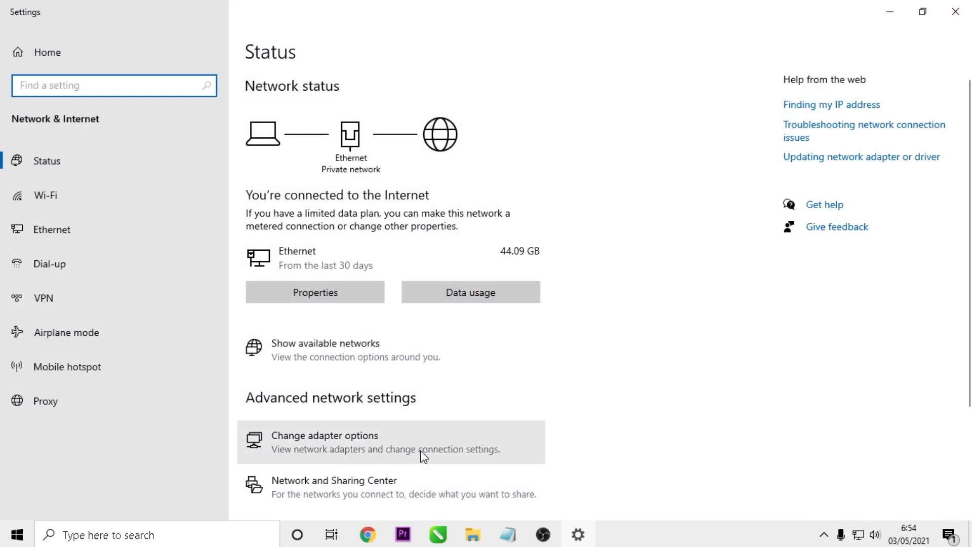
left_click(342, 448)
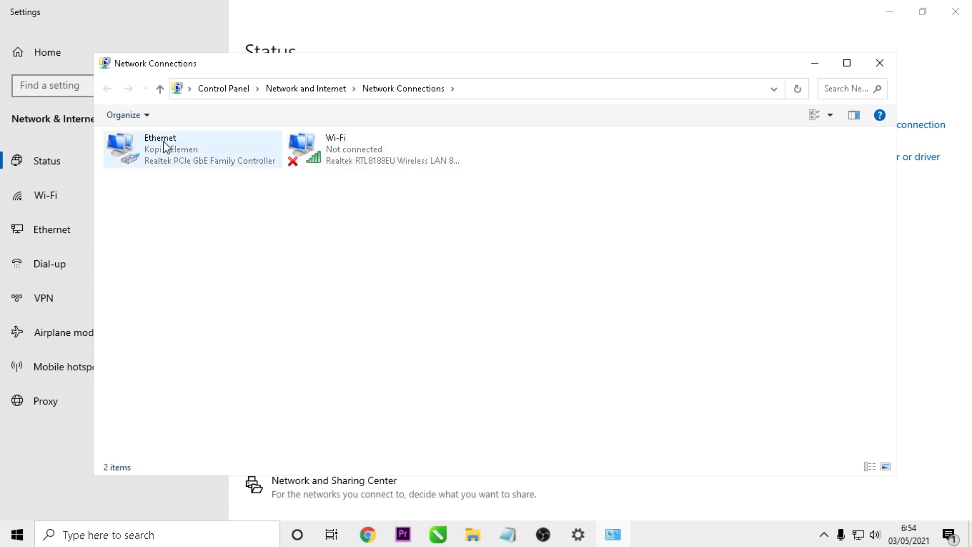
double_click(168, 159)
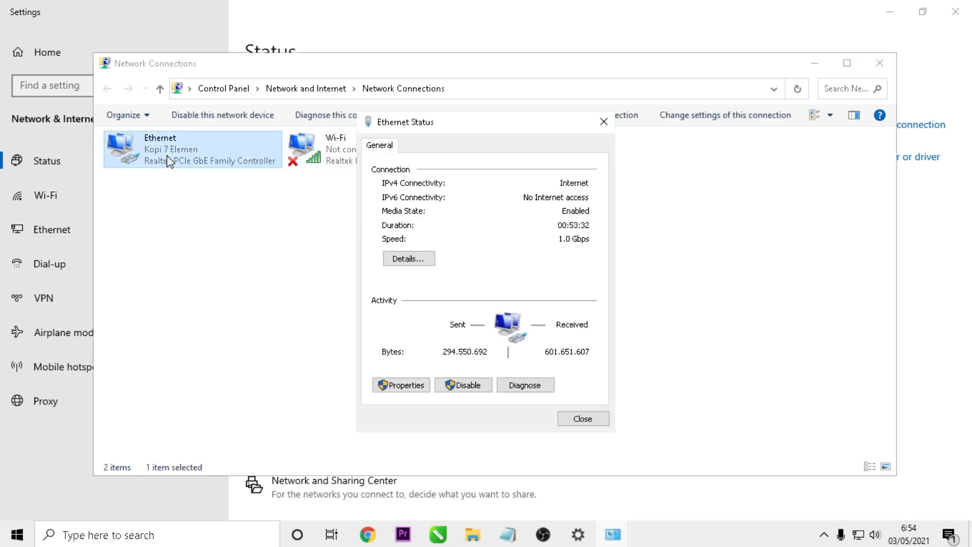
left_click(406, 260)
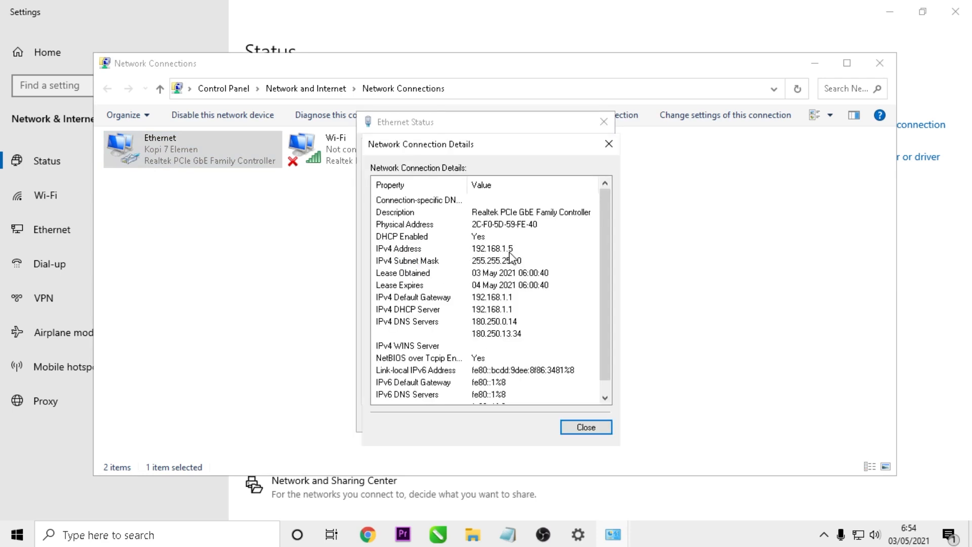
left_click(602, 428)
left_click(587, 424)
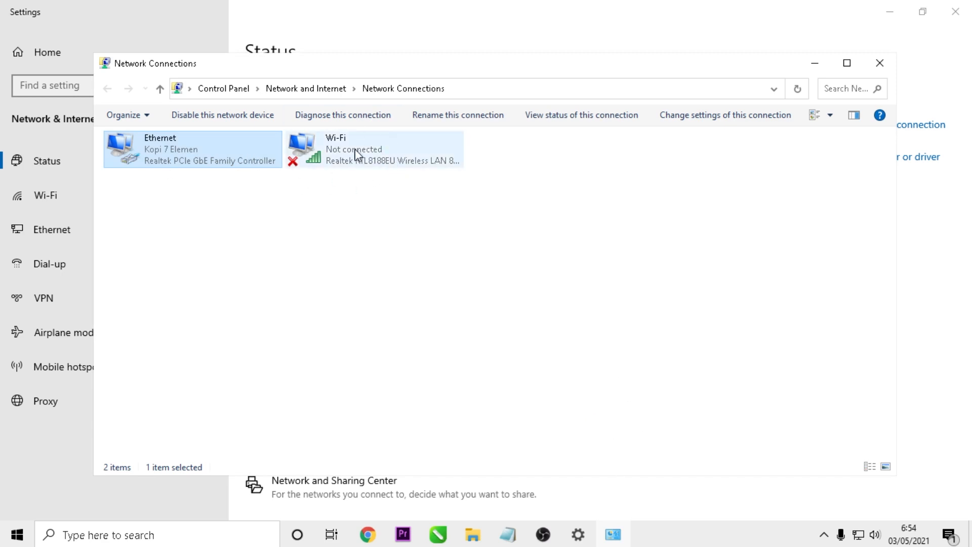
Recheck the Ethernet details to read IPv4 192.168.1.5, then close them and minimize Network Connections.
double_click(175, 146)
left_click(406, 260)
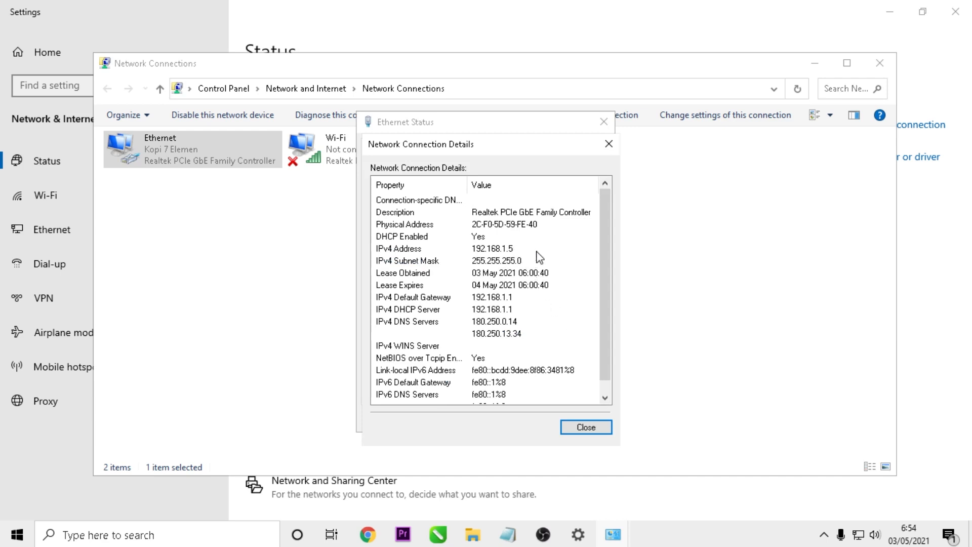
left_click(593, 426)
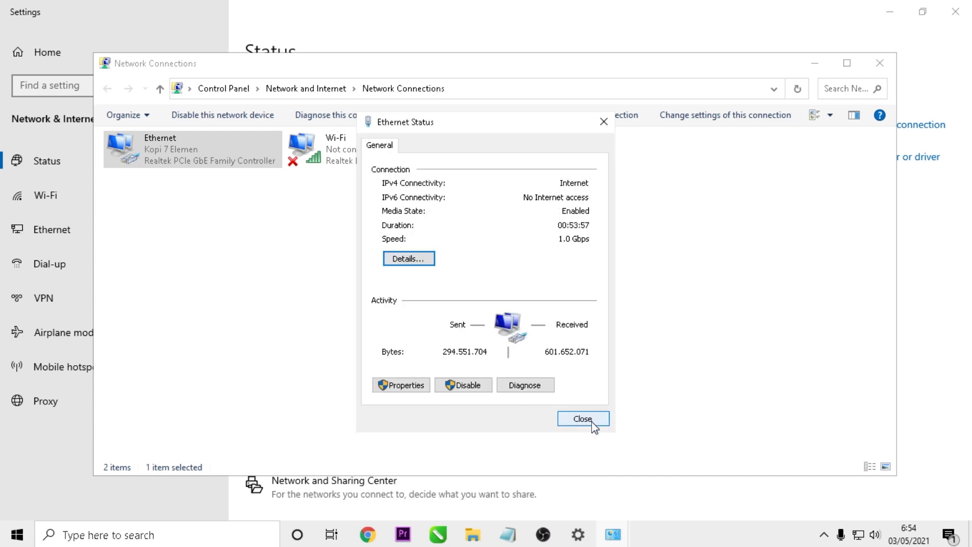
left_click(600, 424)
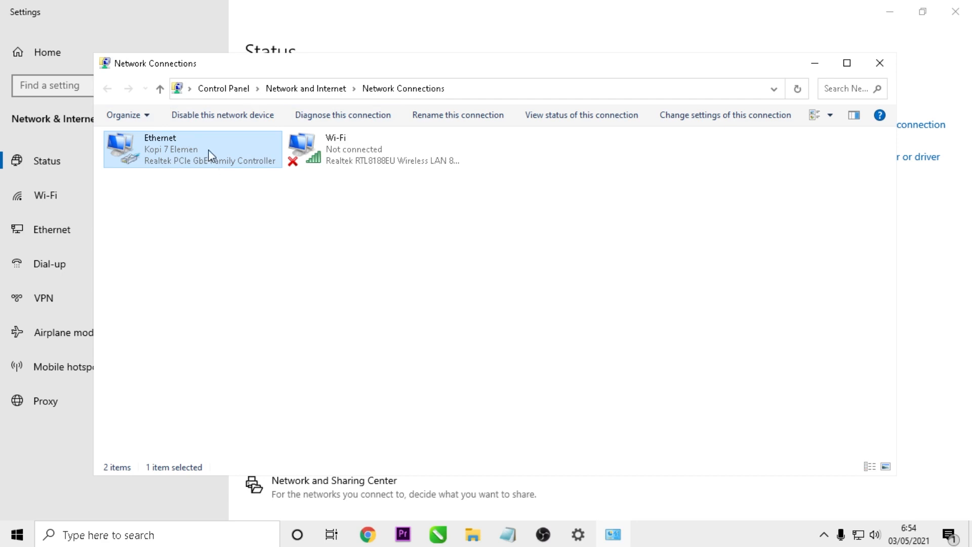
left_click(815, 64)
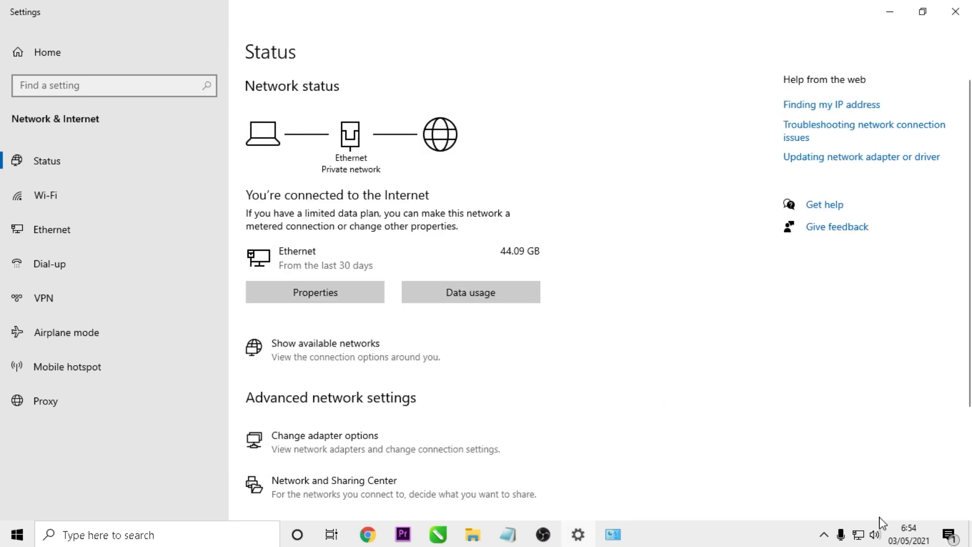
Join the Kopi 7 Elemen Wi-Fi network from the tray list and restore the Network Connections window.
left_click(860, 535)
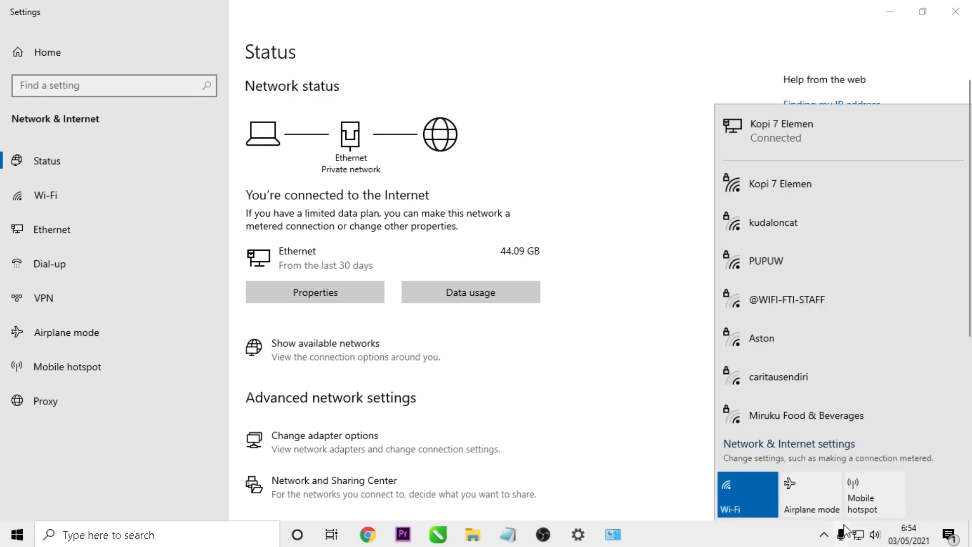
left_click(804, 194)
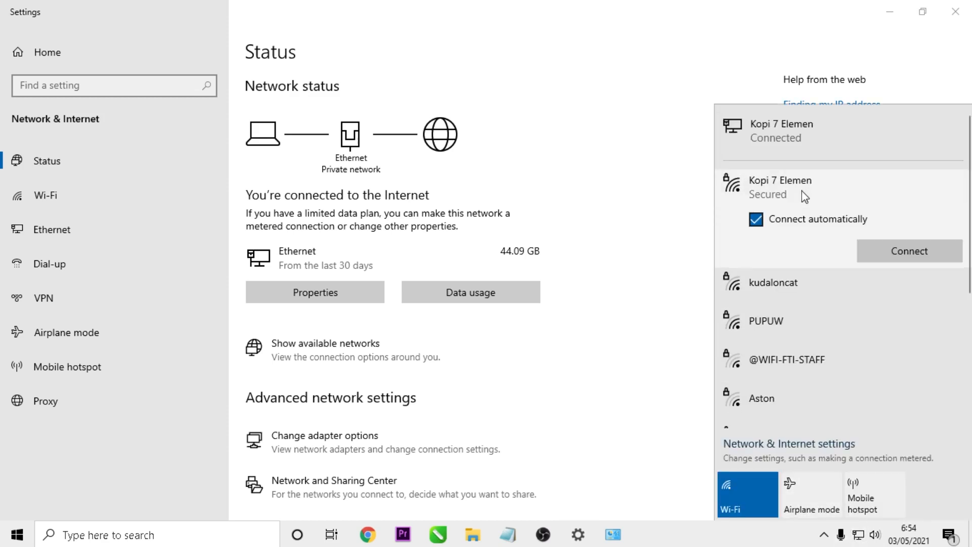
left_click(896, 257)
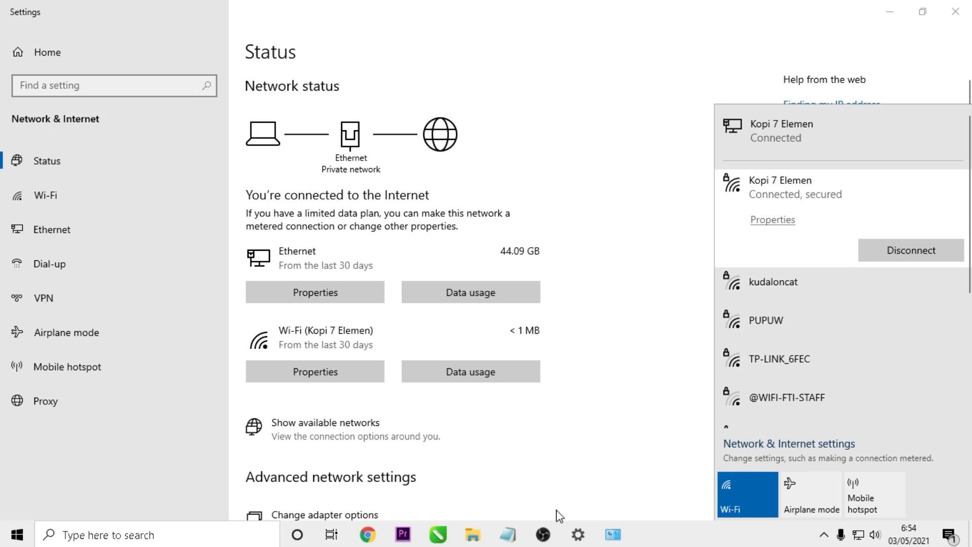
left_click(582, 537)
left_click(613, 534)
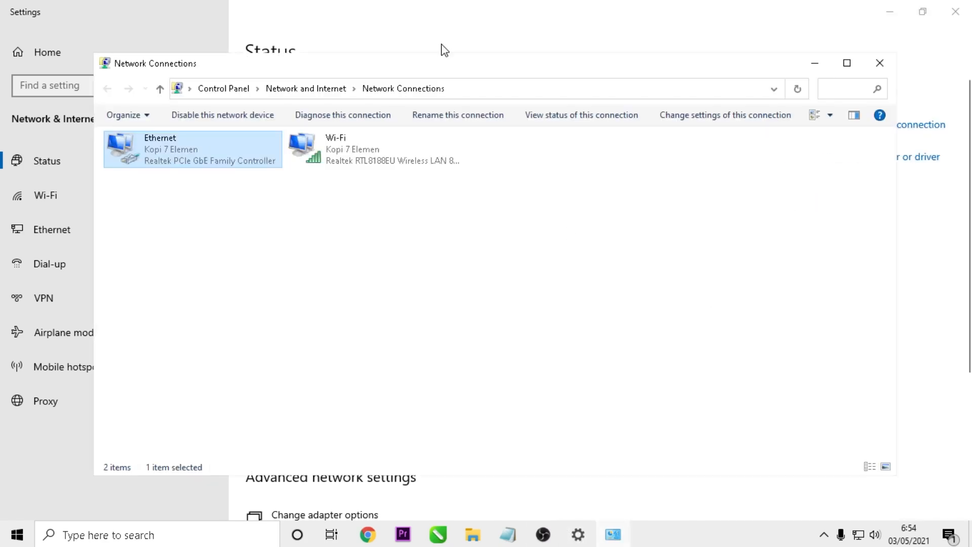
Check the Wi-Fi connection's details showing IPv4 192.168.1.9, then bring up Wi-Fi Properties.
double_click(351, 163)
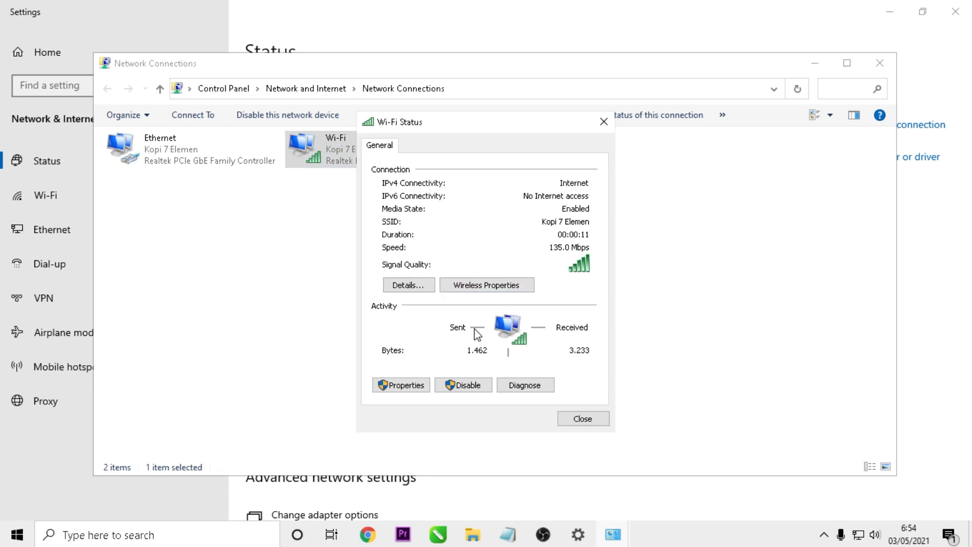
left_click(419, 285)
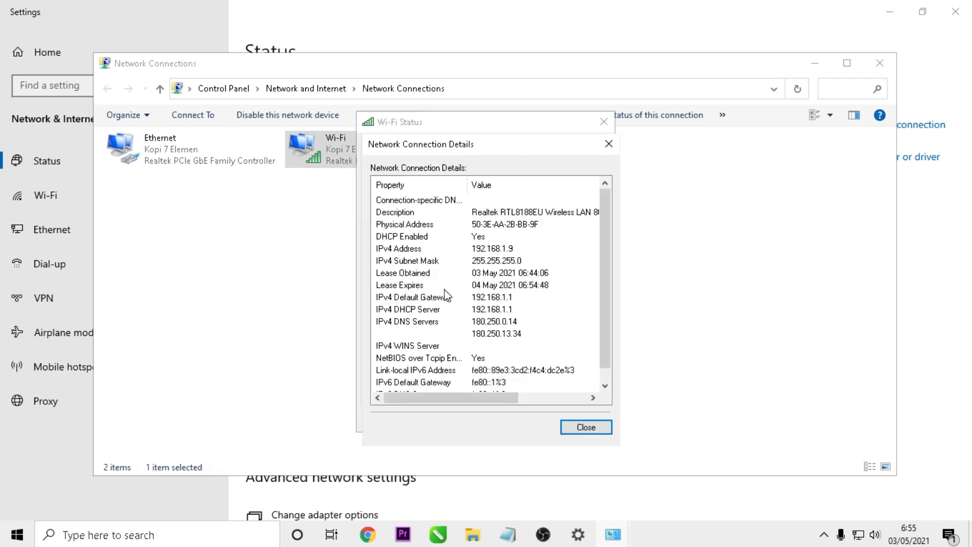
left_click(586, 427)
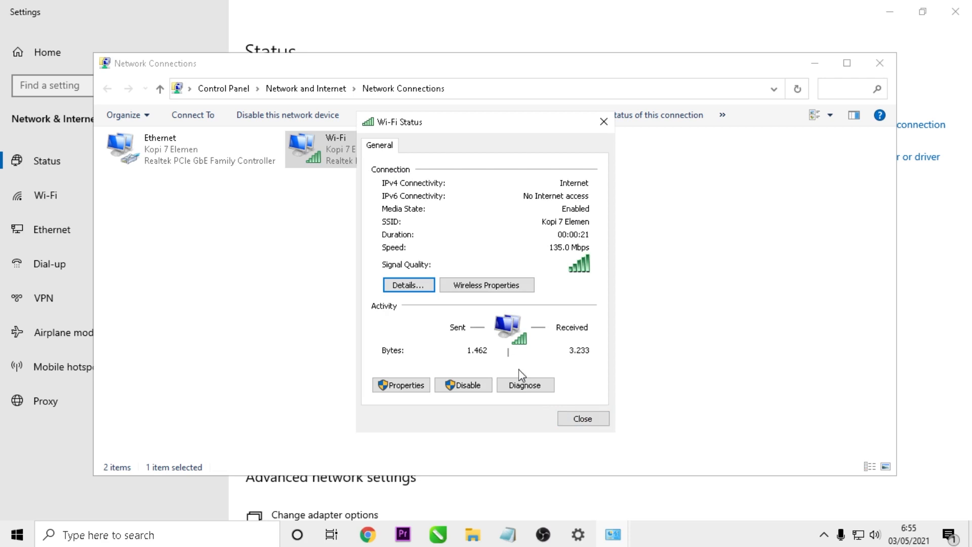
left_click(403, 388)
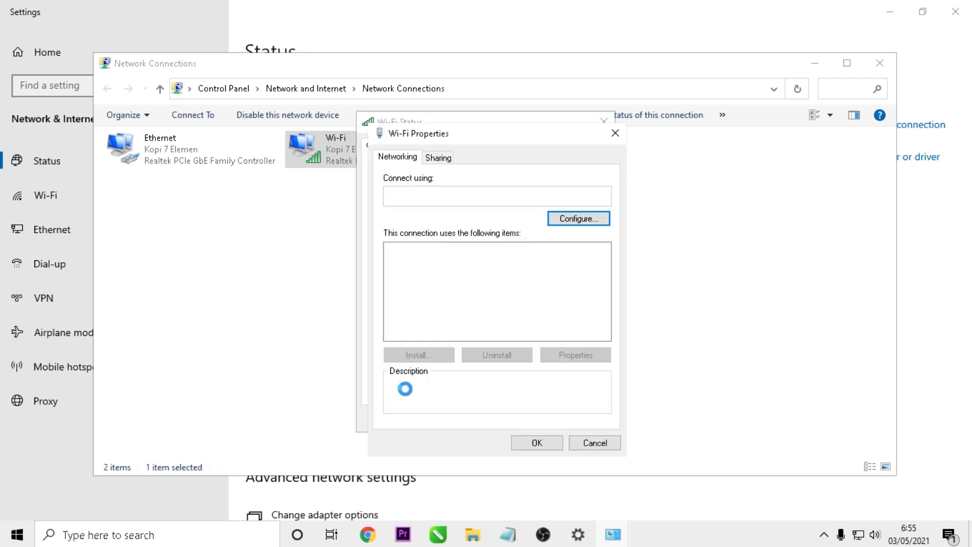
Set Wi-Fi IPv4 to static 192.168.1.9, gateway 192.168.1.1, DNS 192.168.1.1 and 8.8.8.8.
double_click(534, 286)
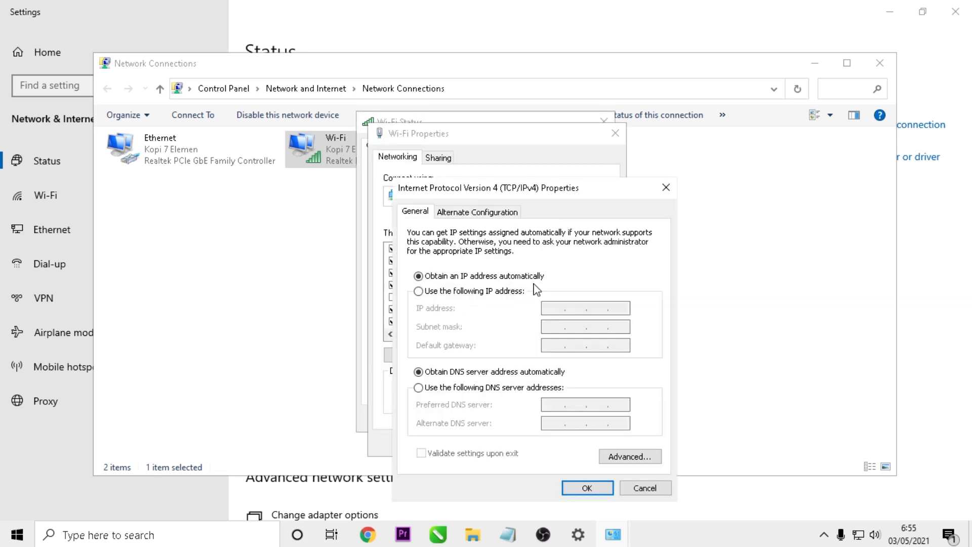
left_click(481, 295)
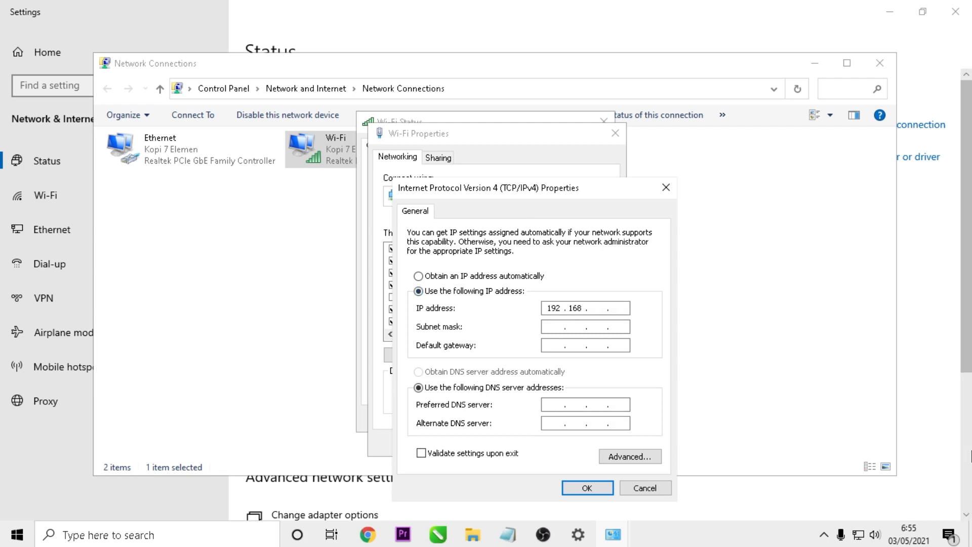
key("Tab")
key("Tab")
key("Tab")
key("Tab")
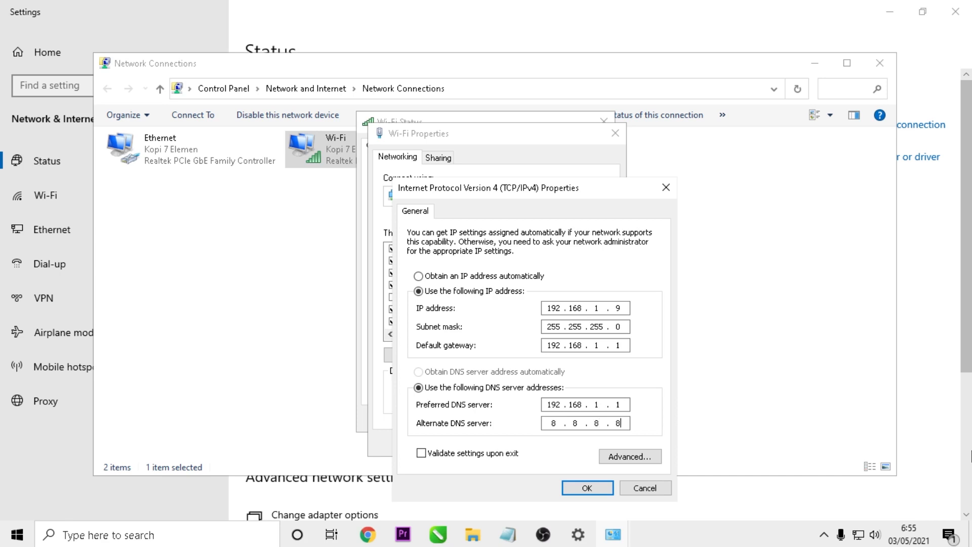
left_click(589, 489)
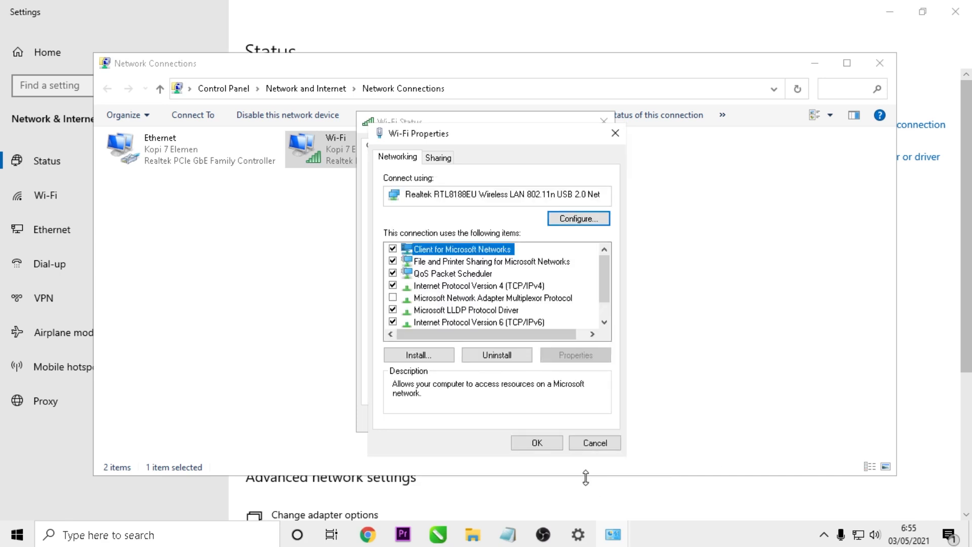
left_click(537, 443)
Confirm the new static address in the Wi-Fi connection details, then close Windows Settings.
left_click(598, 420)
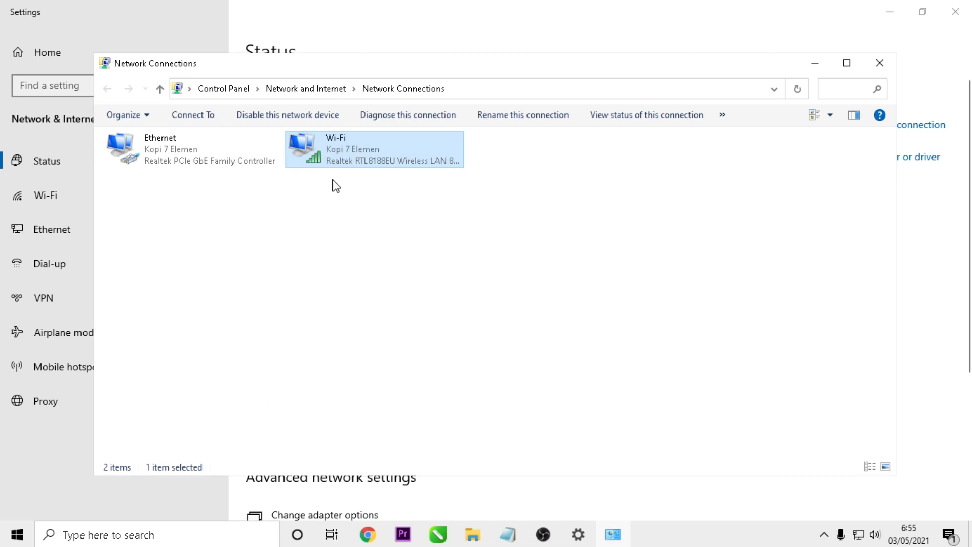
double_click(353, 157)
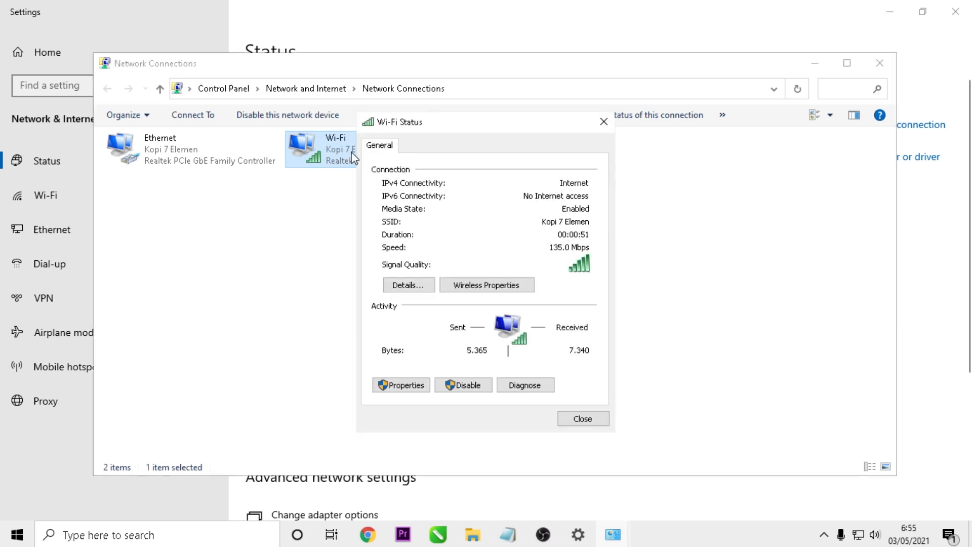
left_click(423, 286)
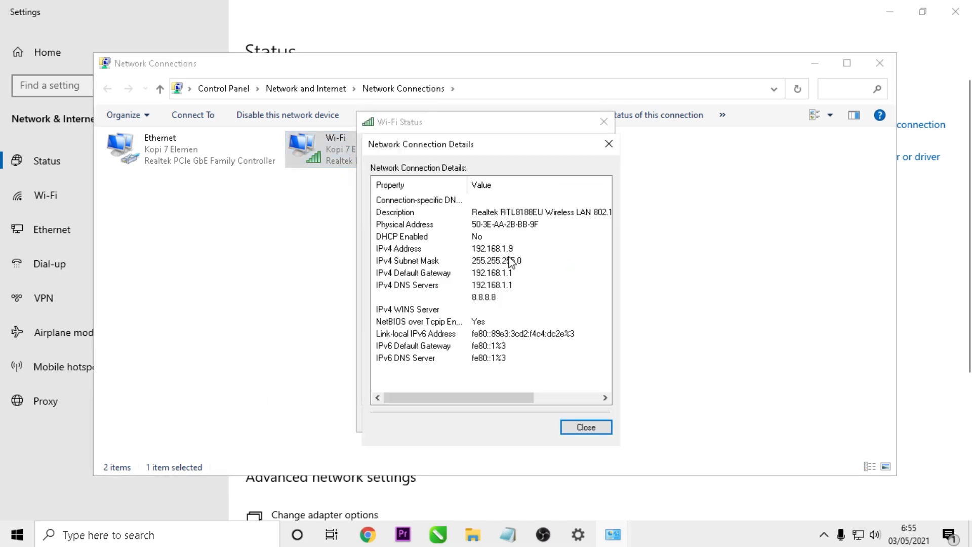
left_click(610, 433)
left_click(597, 423)
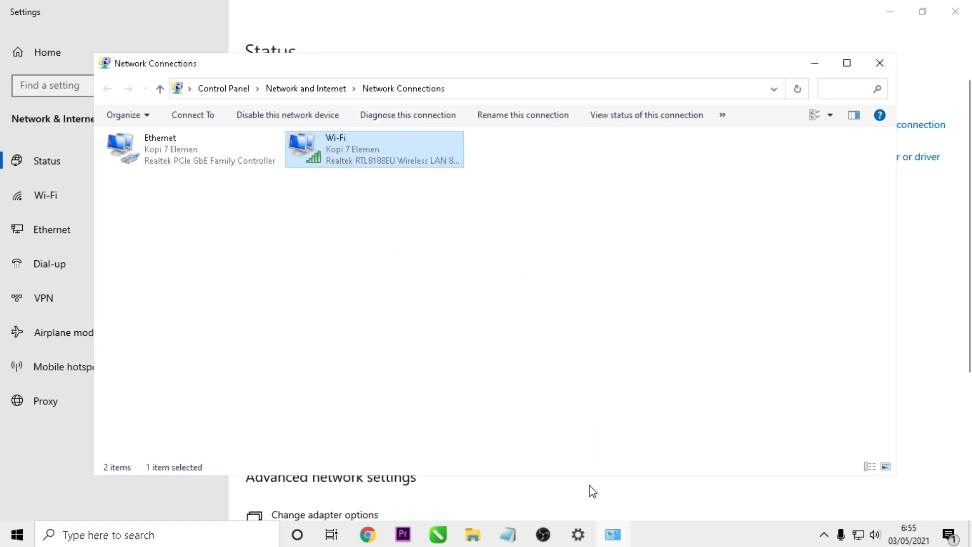
left_click(943, 18)
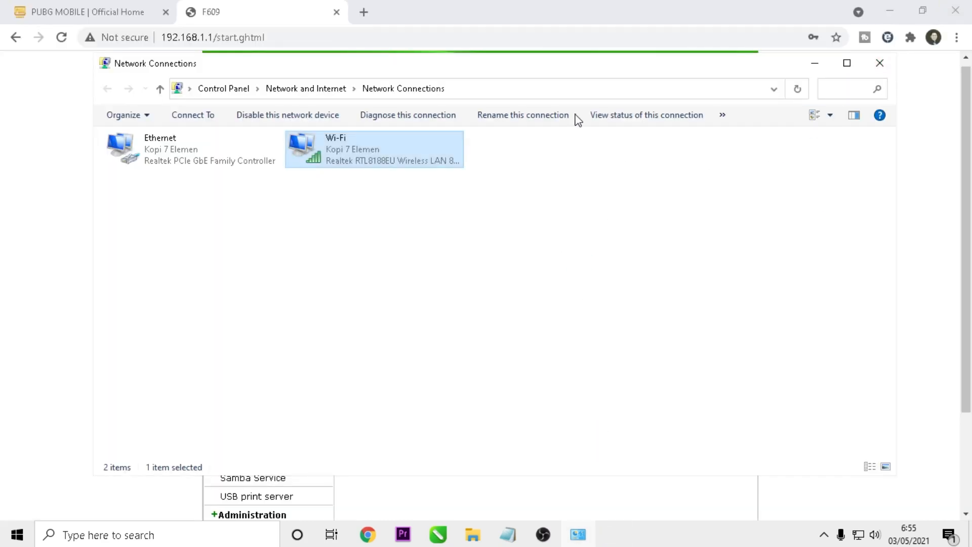
Edit the DMZ Host IP Address field's last digit from 6 to 9 (192.168.1.9) and Submit.
left_click(879, 63)
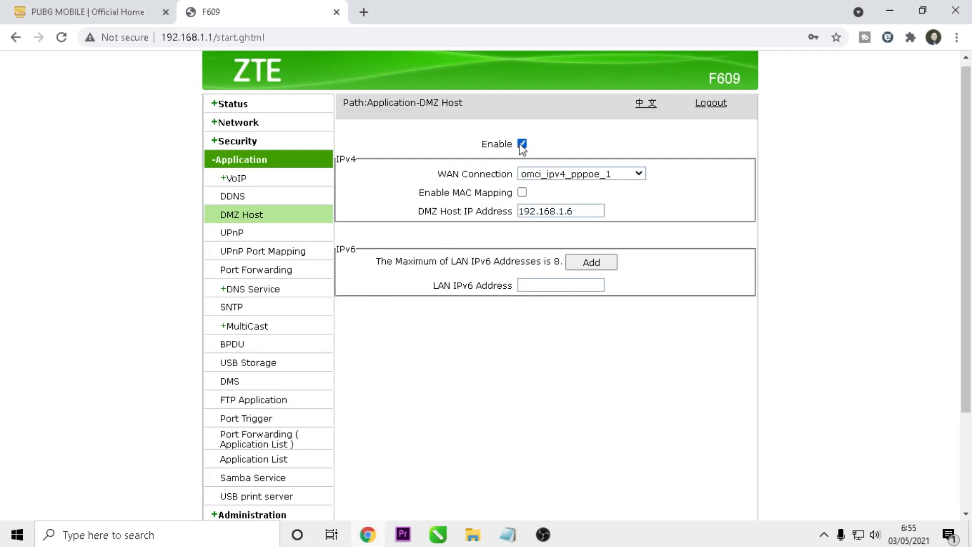
left_click(579, 209)
key("BackSpace")
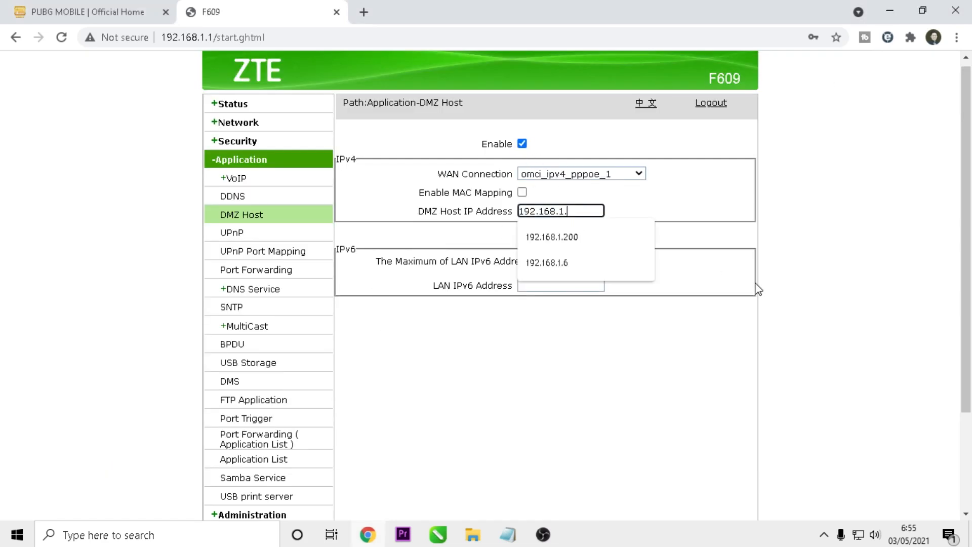
type("9")
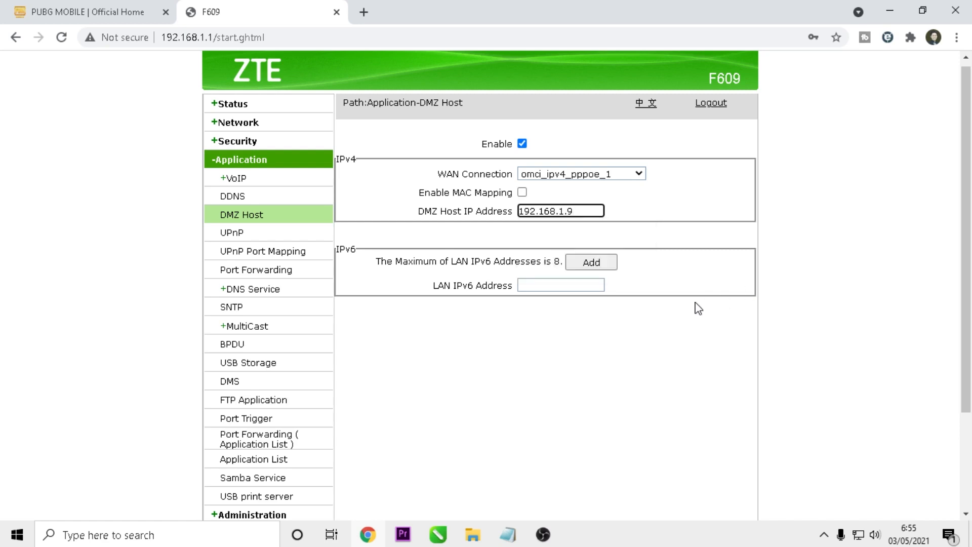
scroll(696, 306, "down", 3)
left_click(669, 486)
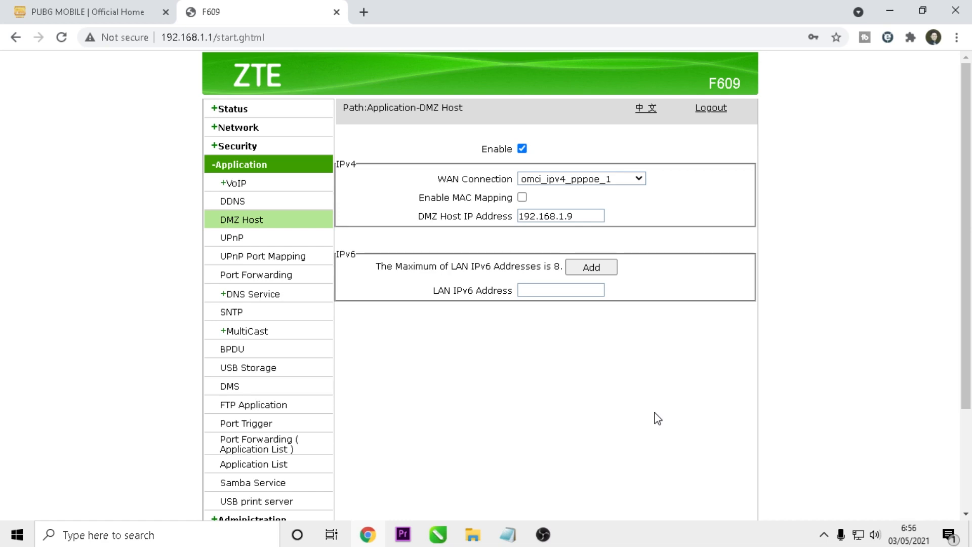
scroll(657, 418, "down", 3)
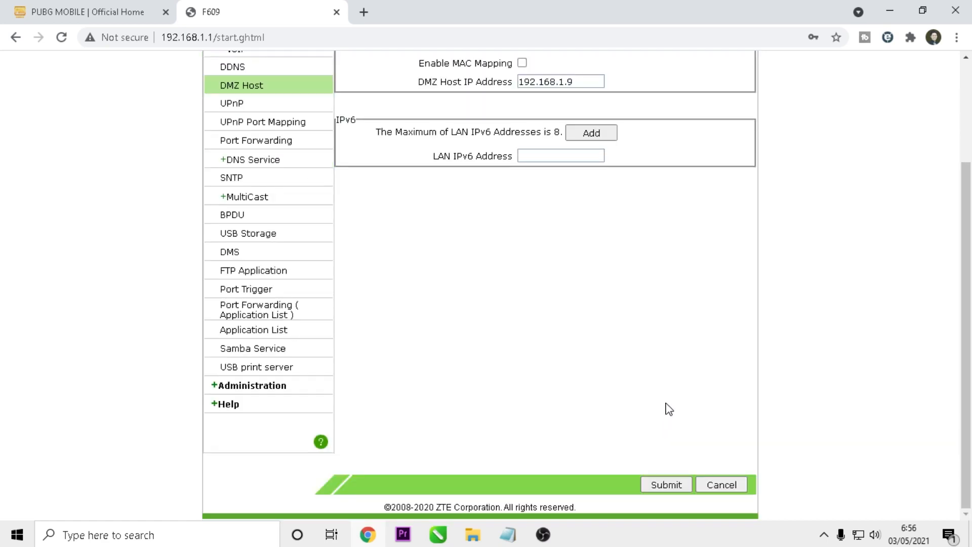
scroll(633, 304, "up", 3)
scroll(633, 304, "down", 3)
Reboot the router from Administration > System Management and confirm the Attention prompt.
left_click(239, 388)
scroll(542, 384, "down", 1)
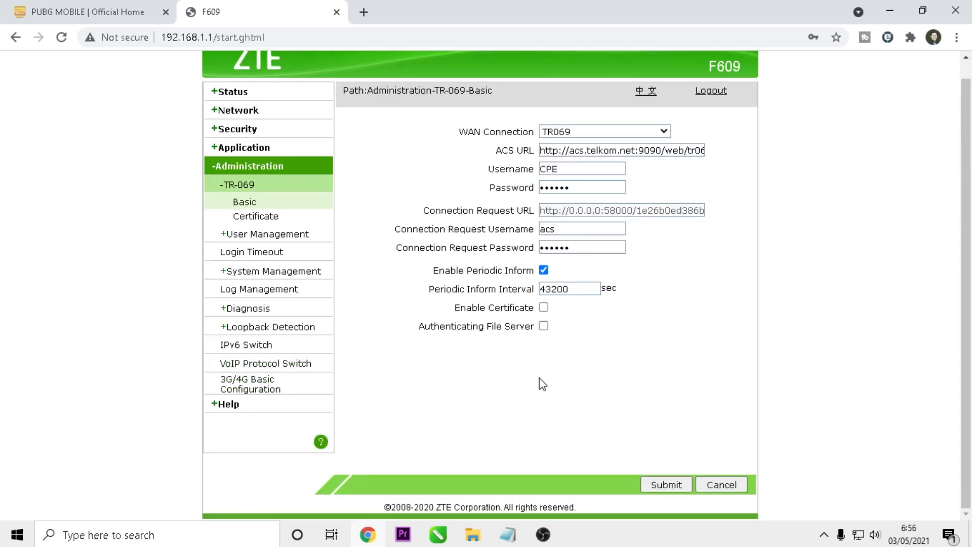
left_click(283, 272)
scroll(703, 393, "up", 1)
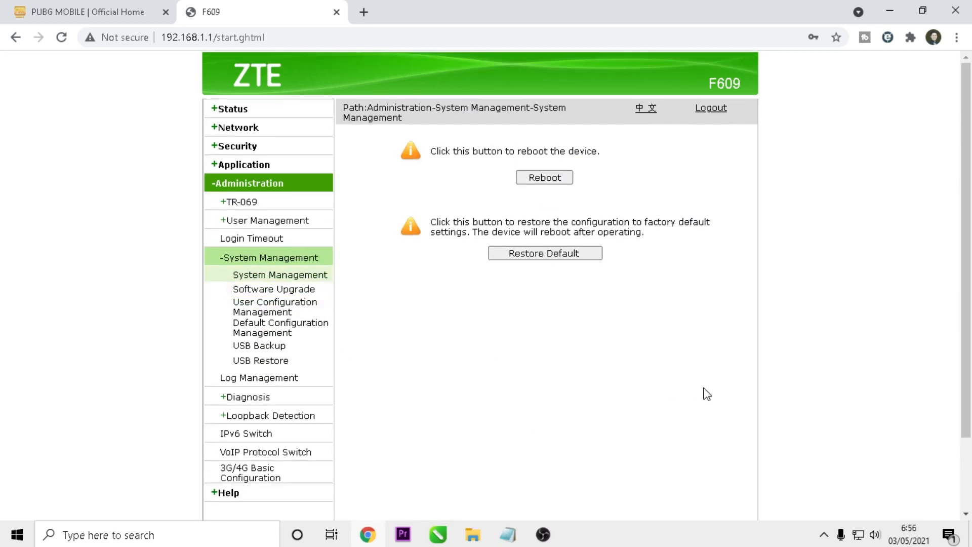
left_click(547, 184)
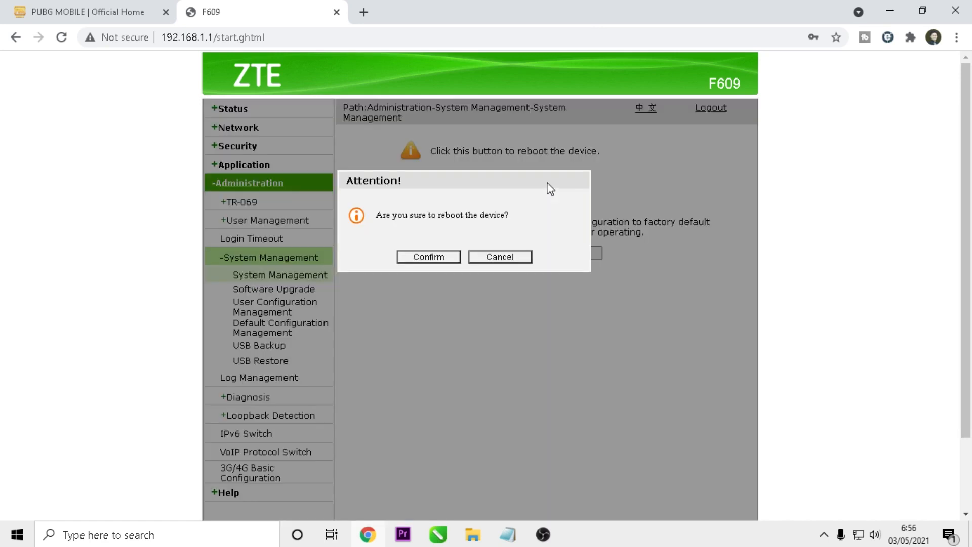
left_click(428, 258)
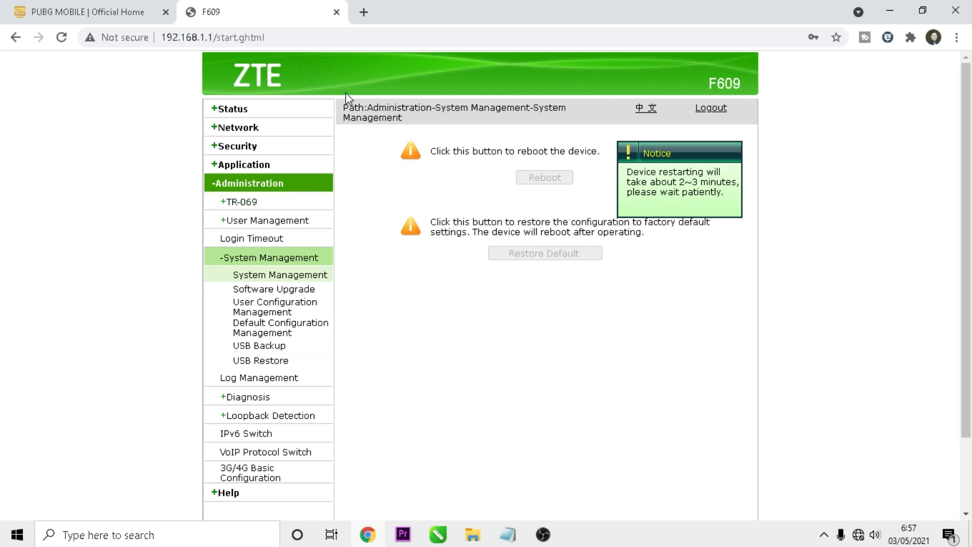
Switch to the PUBG MOBILE | Official Home tab in Chrome.
left_click(66, 11)
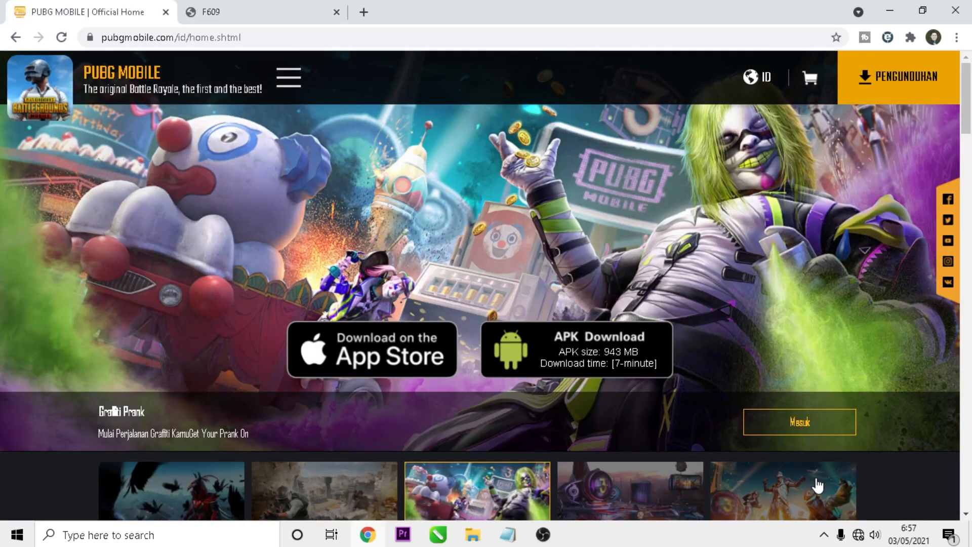